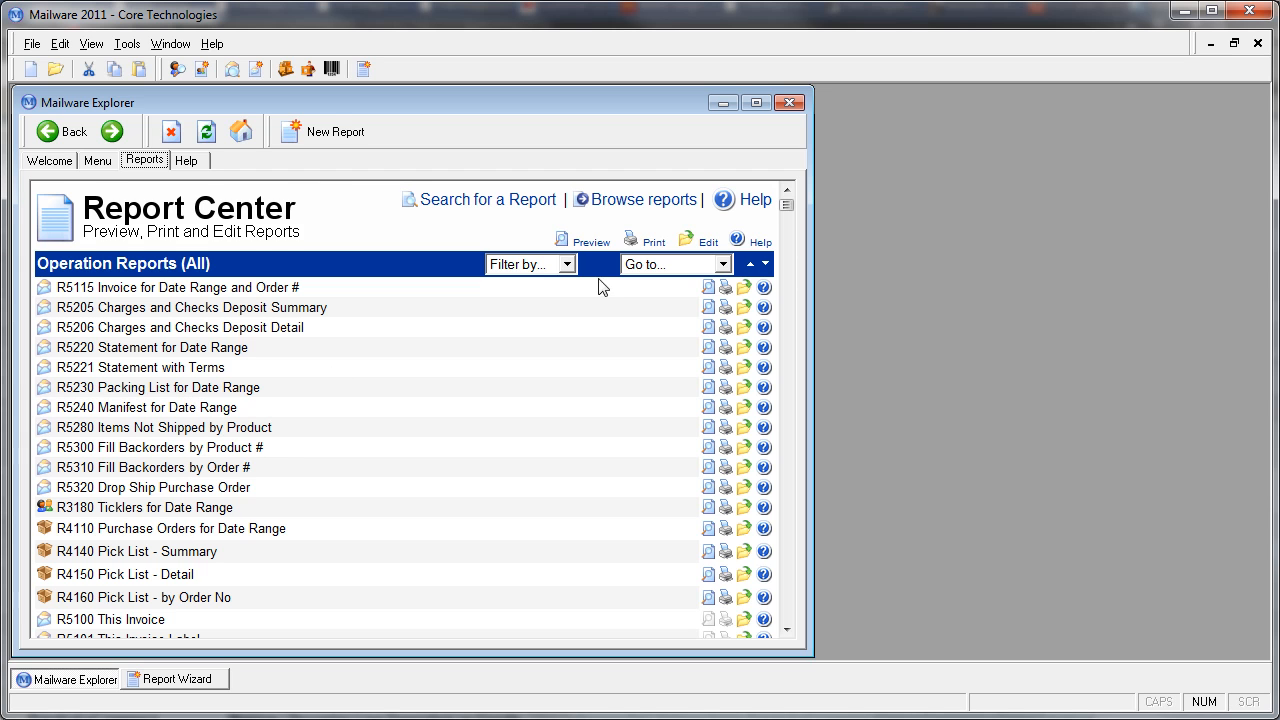
Open the help page for report R5115, browse forward three reports to R5125, and close the help window.
left_click(765, 288)
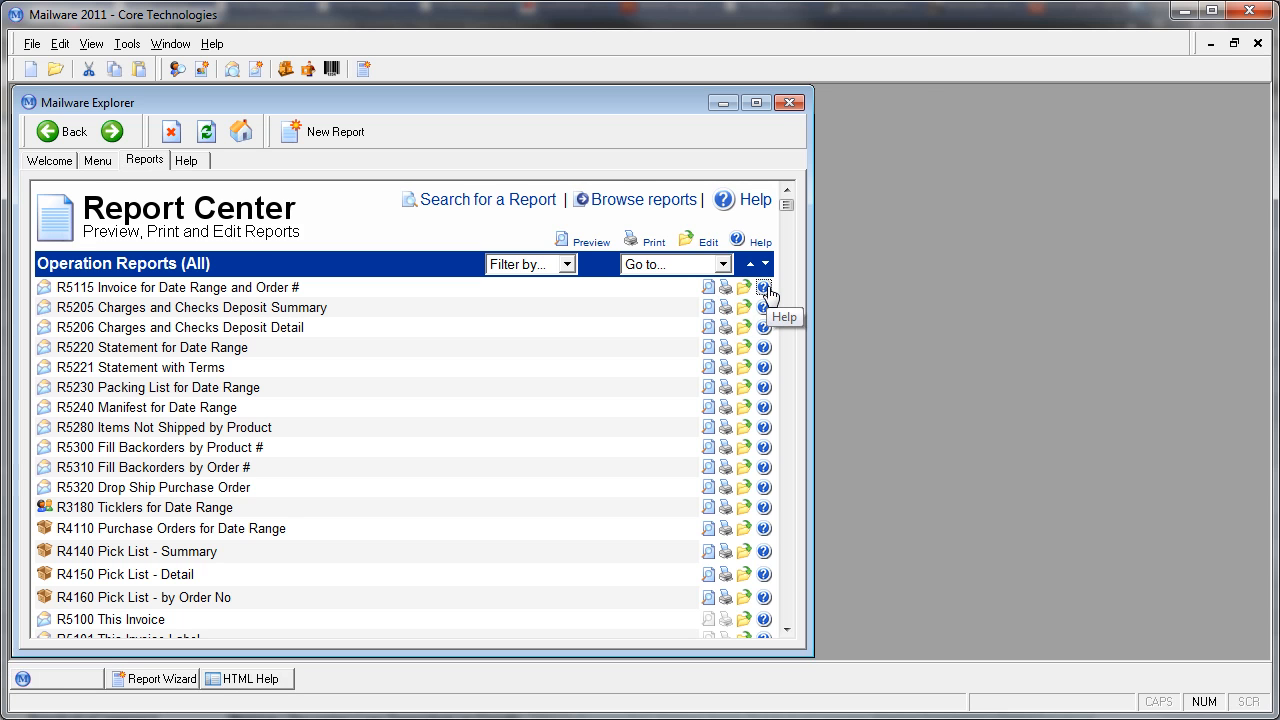
left_click(917, 220)
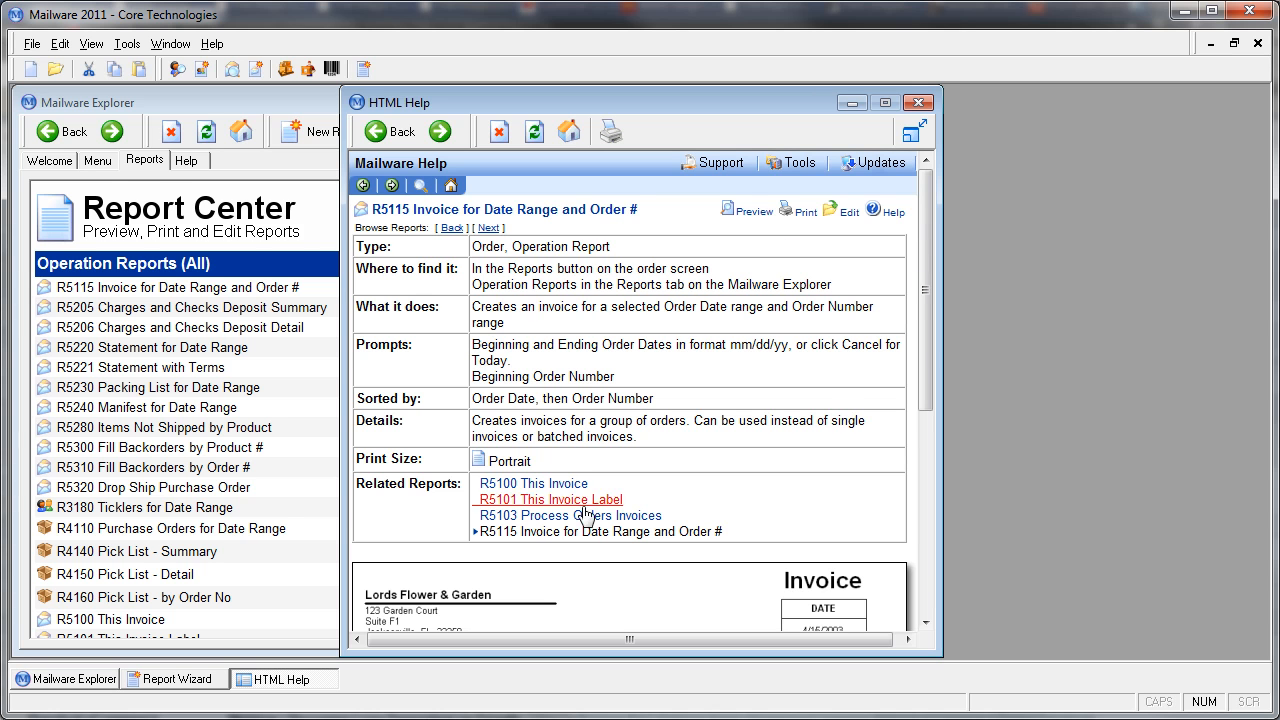
left_click_drag(924, 294, 918, 265)
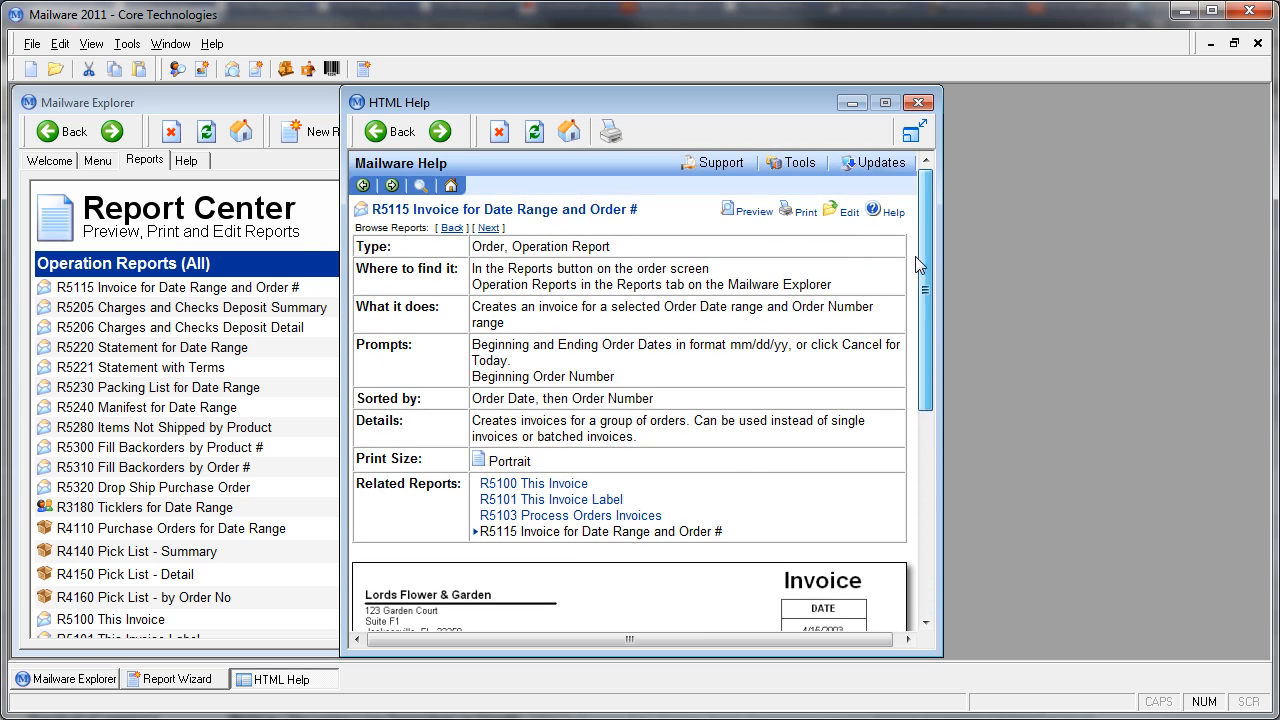
left_click(488, 228)
left_click(488, 228)
left_click(488, 228)
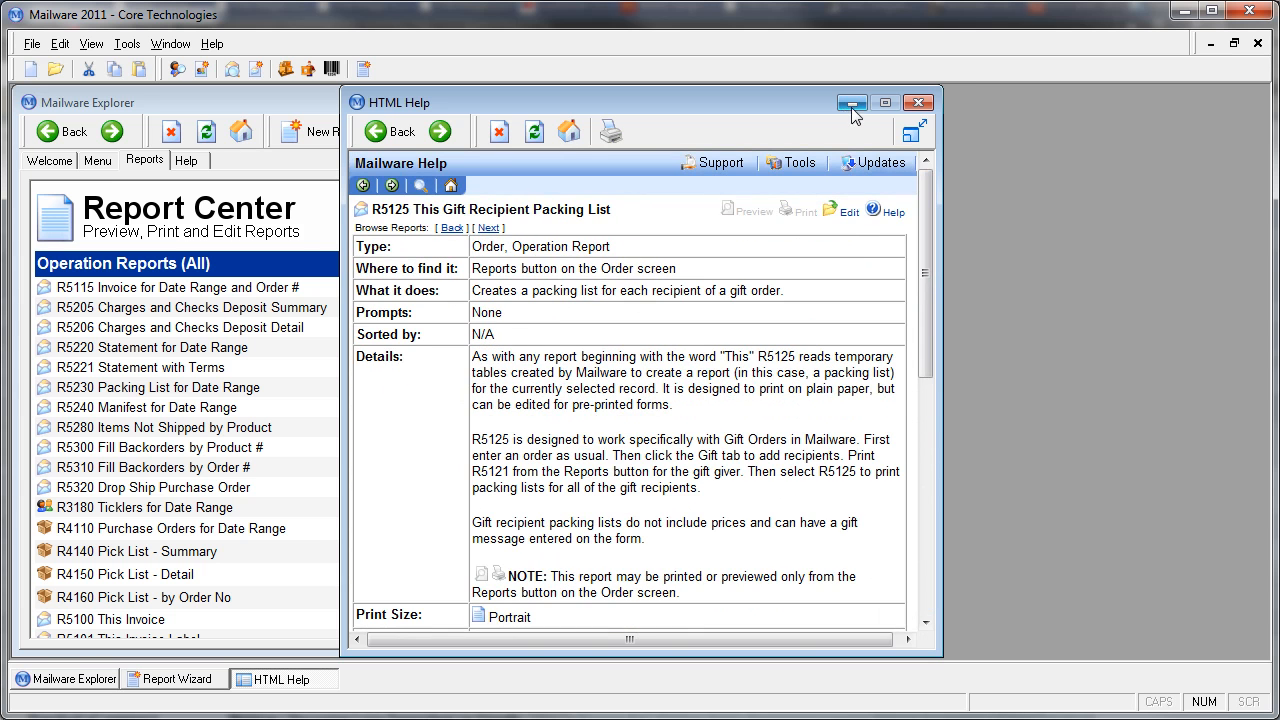
left_click(918, 103)
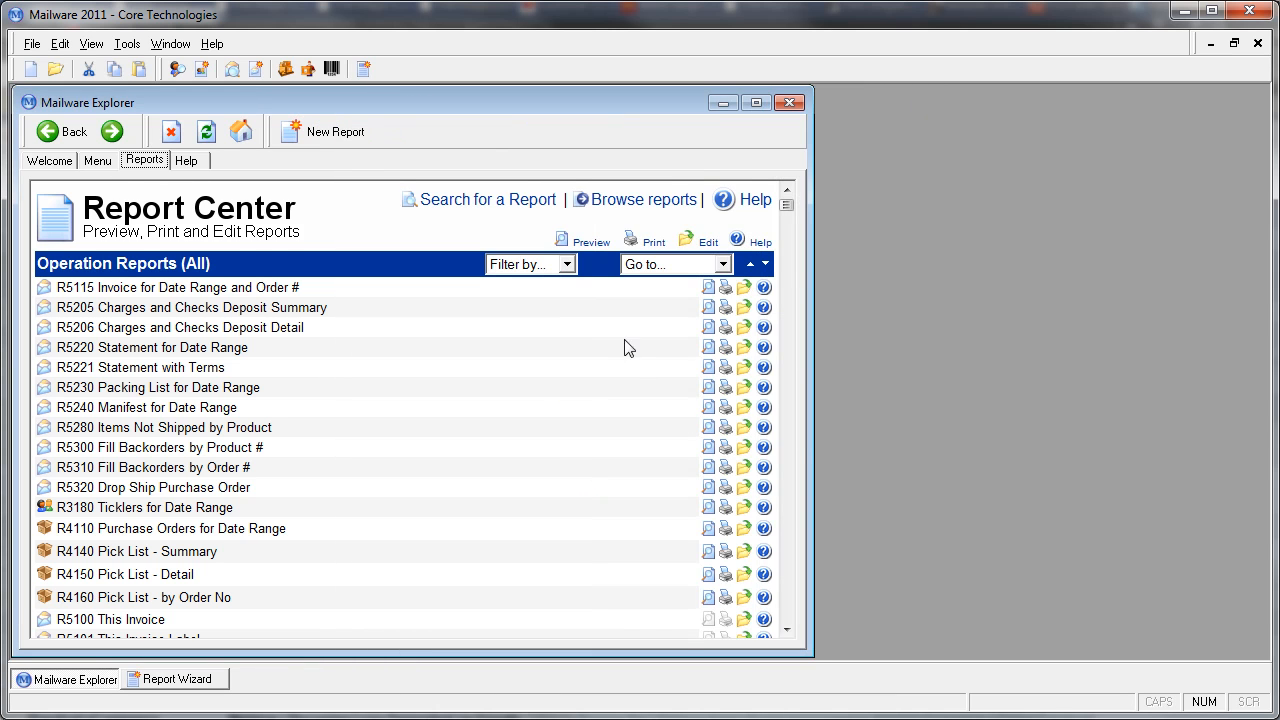
Filter the report list by Orders, and restore it to All Reports.
left_click(567, 265)
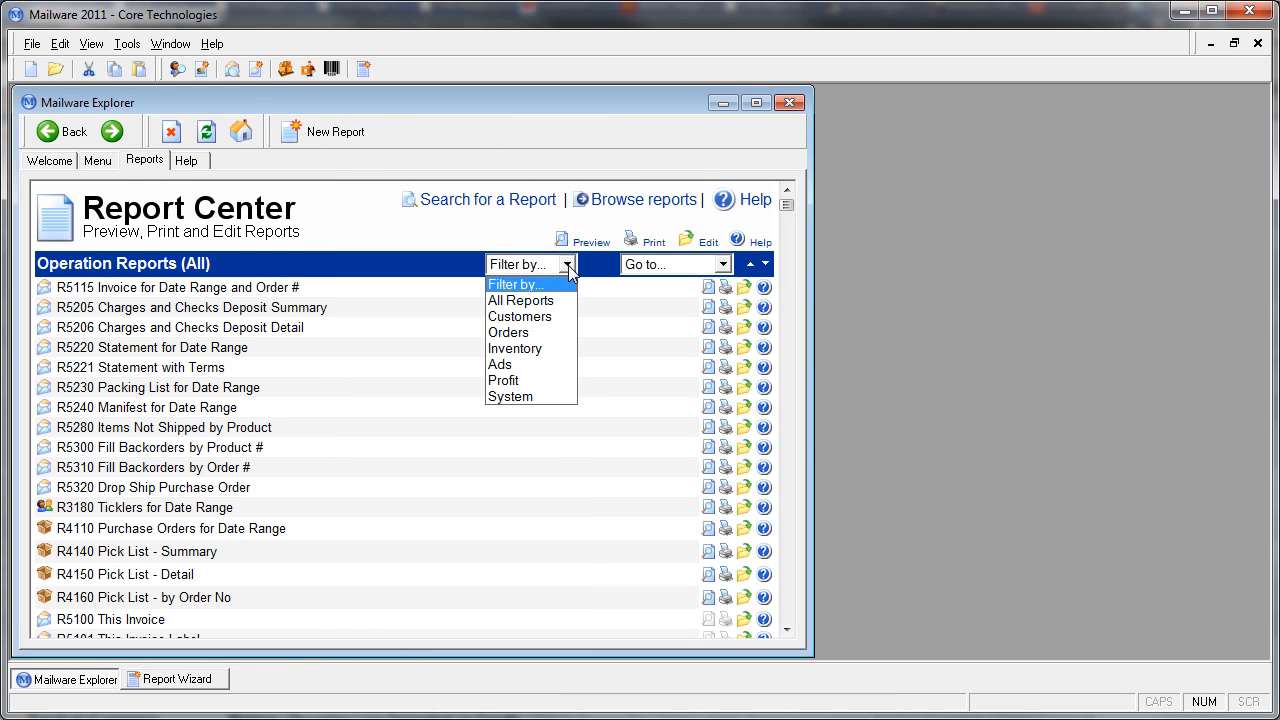
left_click(555, 336)
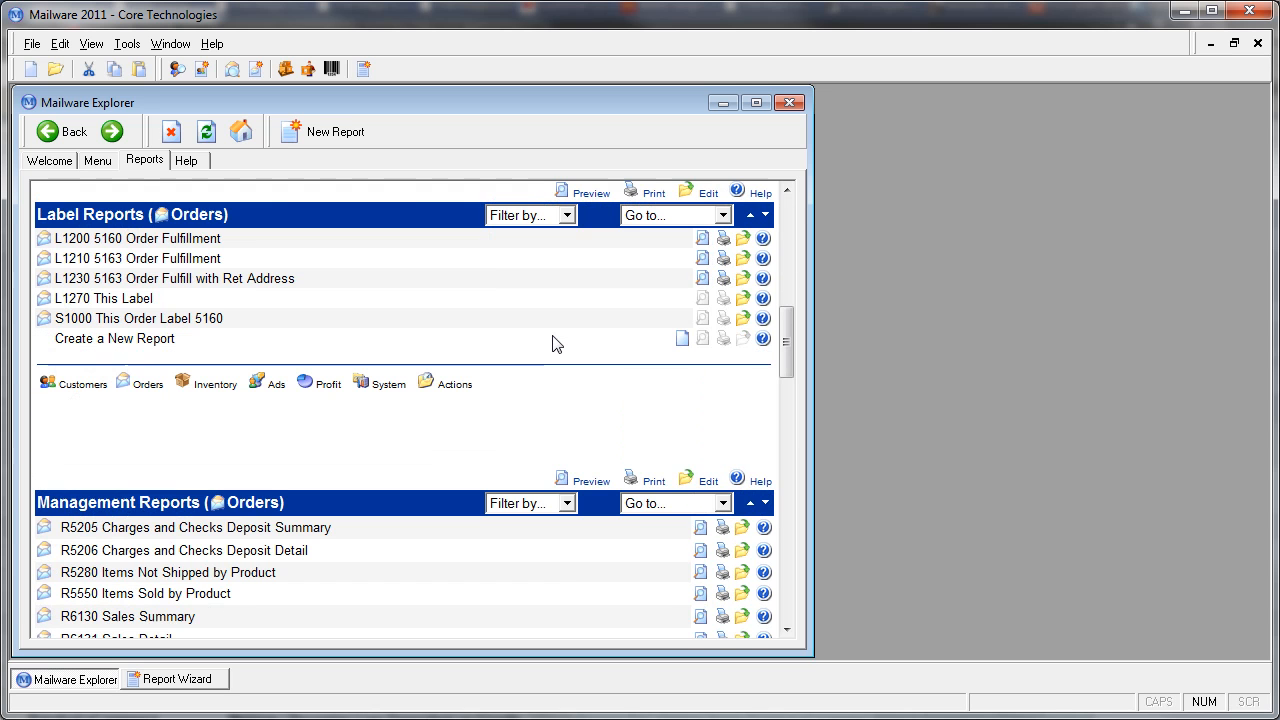
left_click(567, 216)
left_click(553, 245)
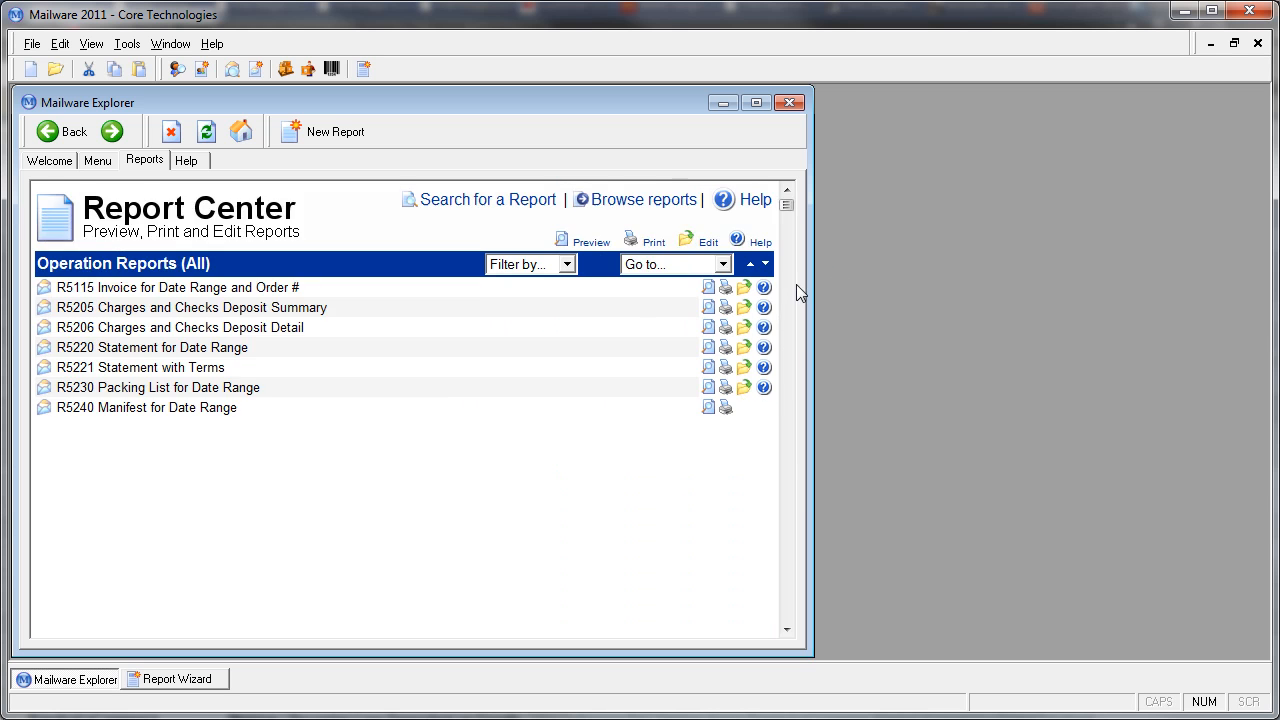
scroll(757, 359, "up", 7)
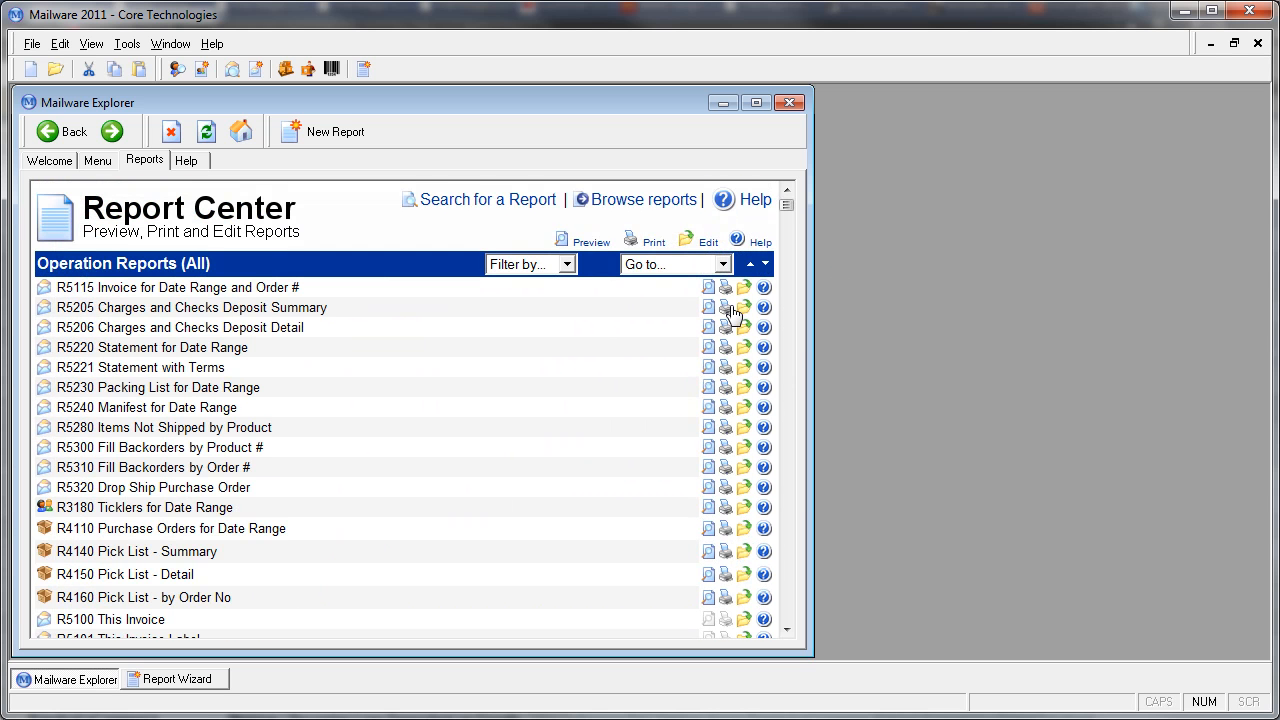
Examine the Label, Management, Export, Process Order and Custom report lists in the Report Center.
left_click(723, 266)
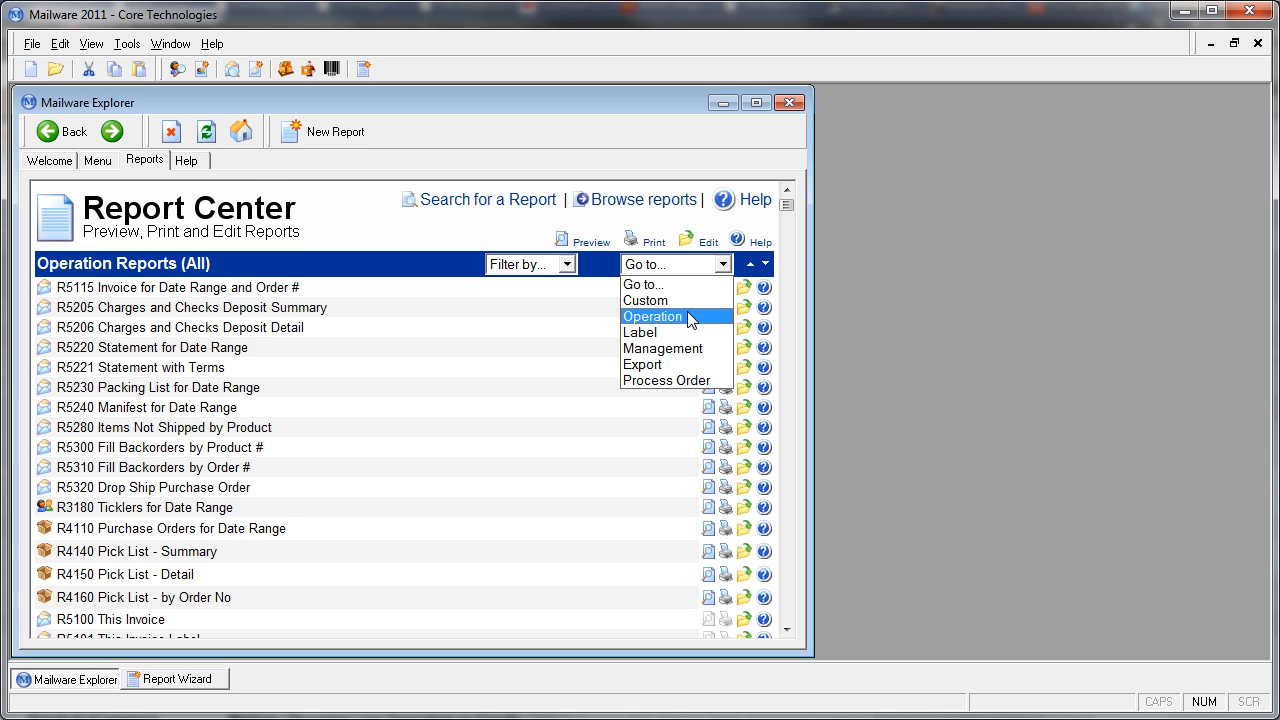
left_click(640, 160)
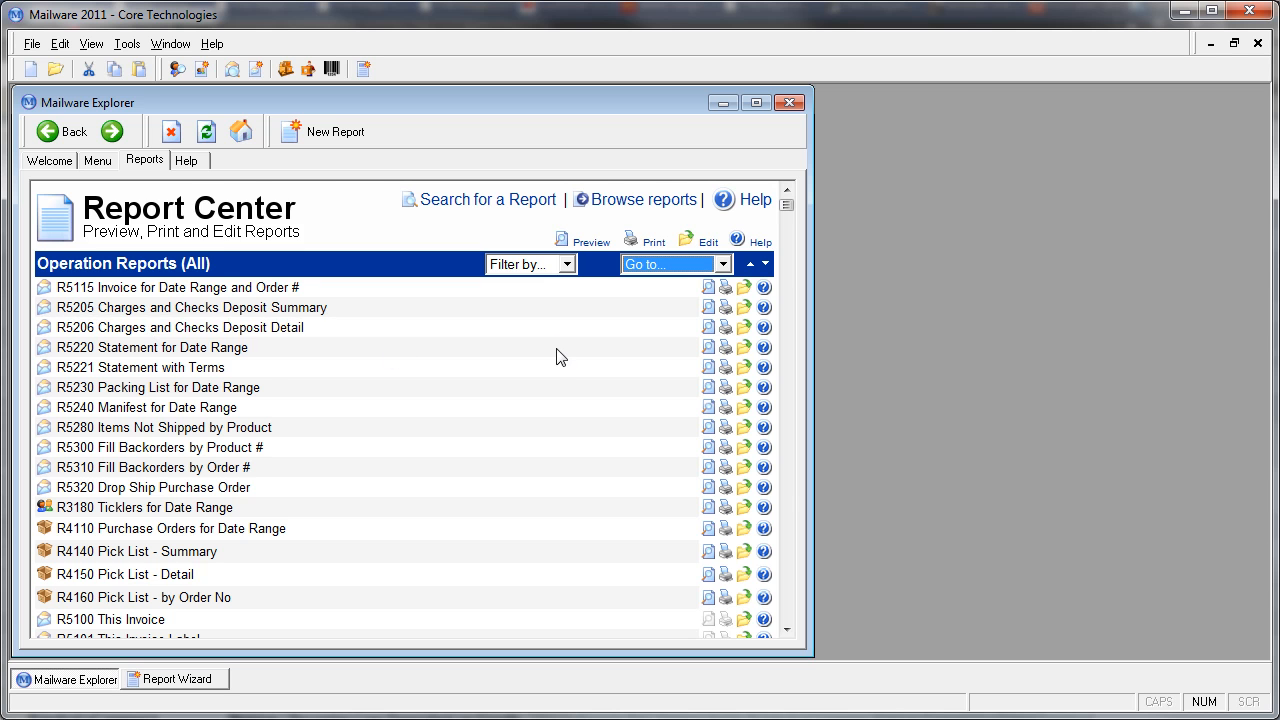
scroll(556, 360, "down", 5)
scroll(556, 362, "down", 9)
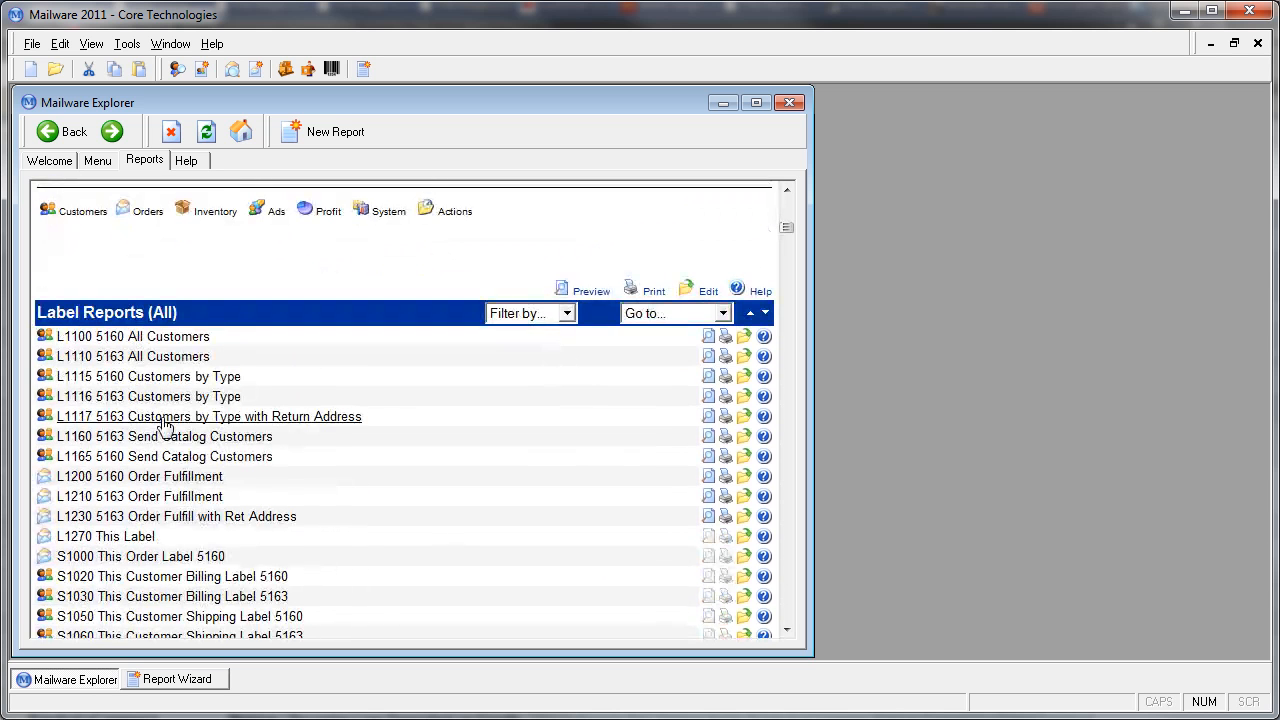
scroll(166, 412, "down", 3)
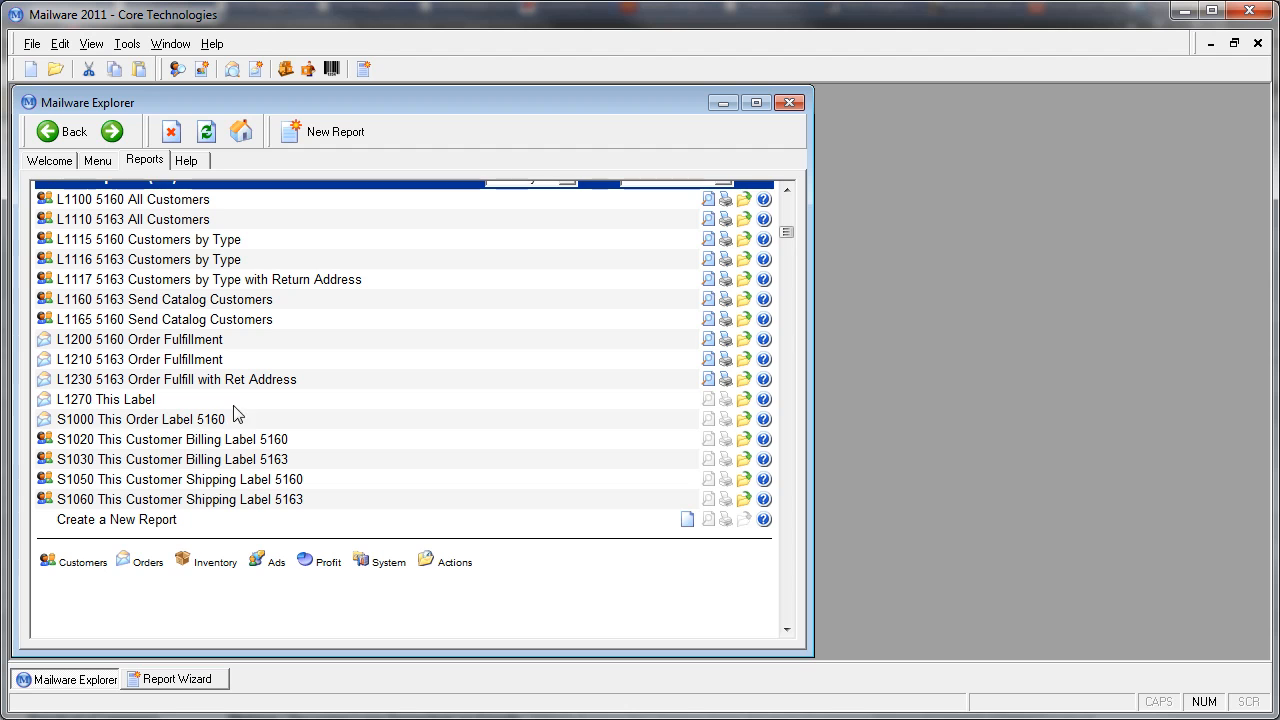
scroll(455, 382, "up", 1)
scroll(455, 381, "down", 8)
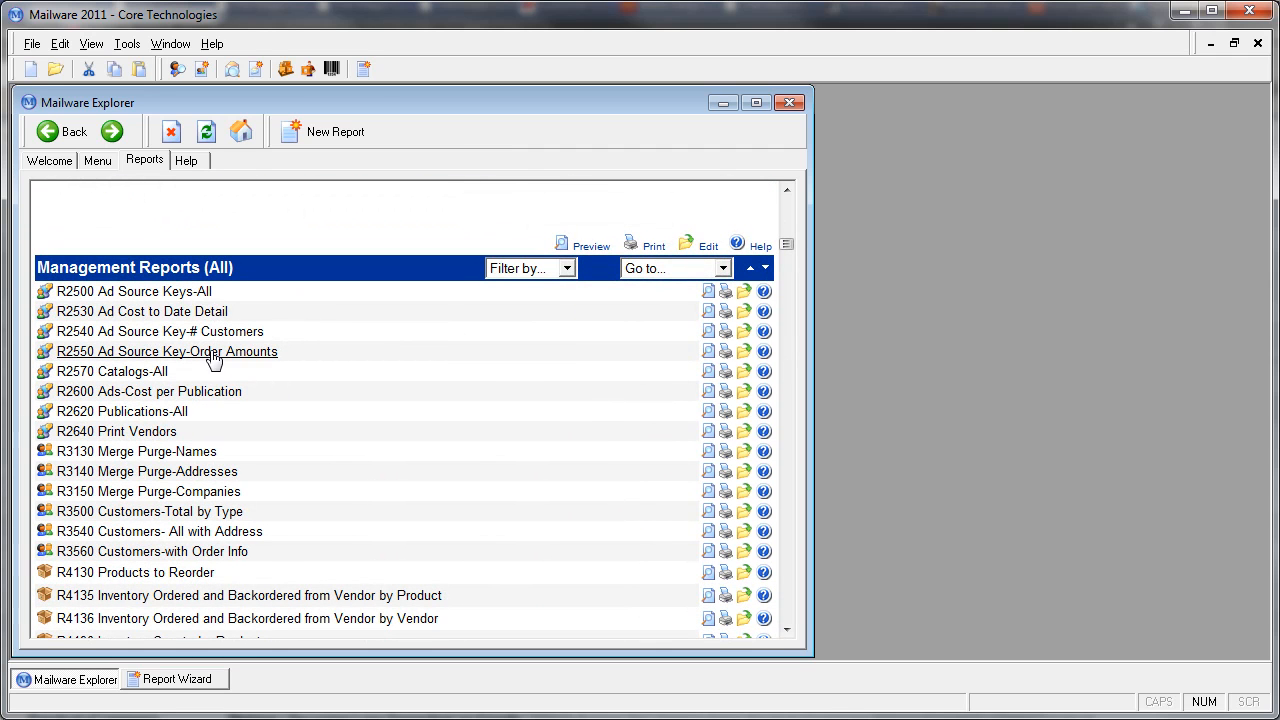
scroll(377, 371, "down", 3)
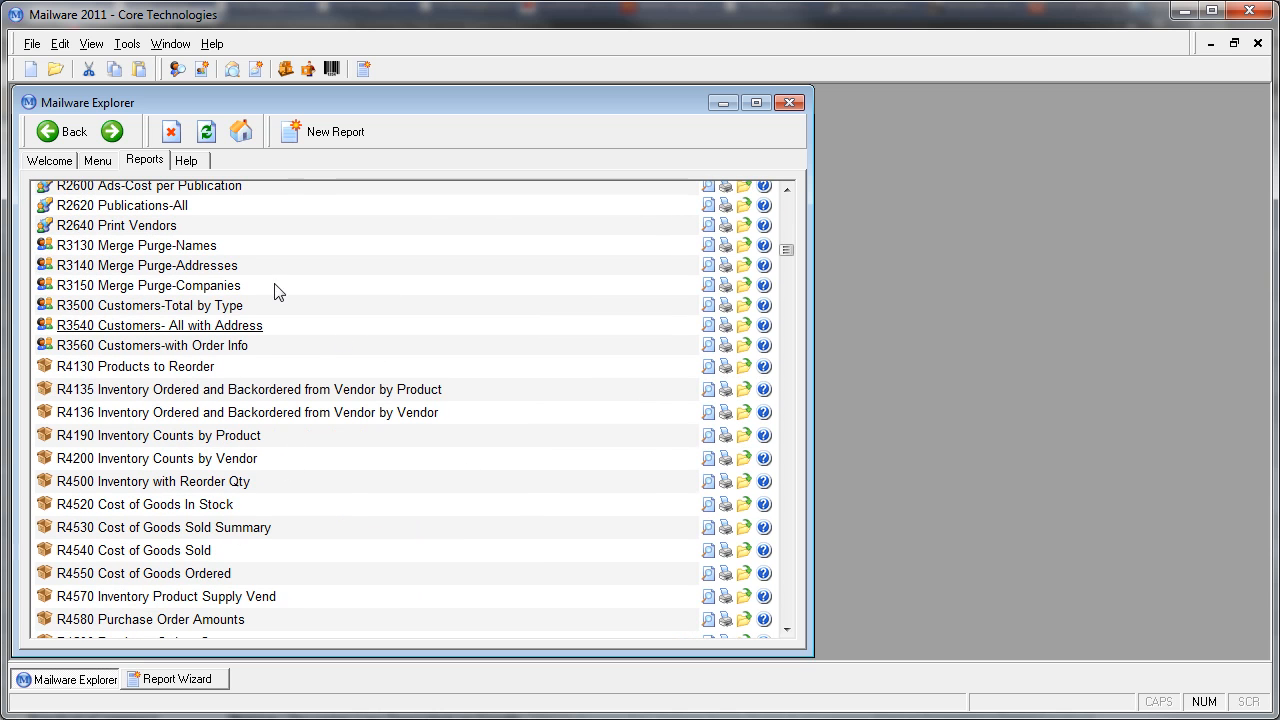
scroll(590, 336, "down", 15)
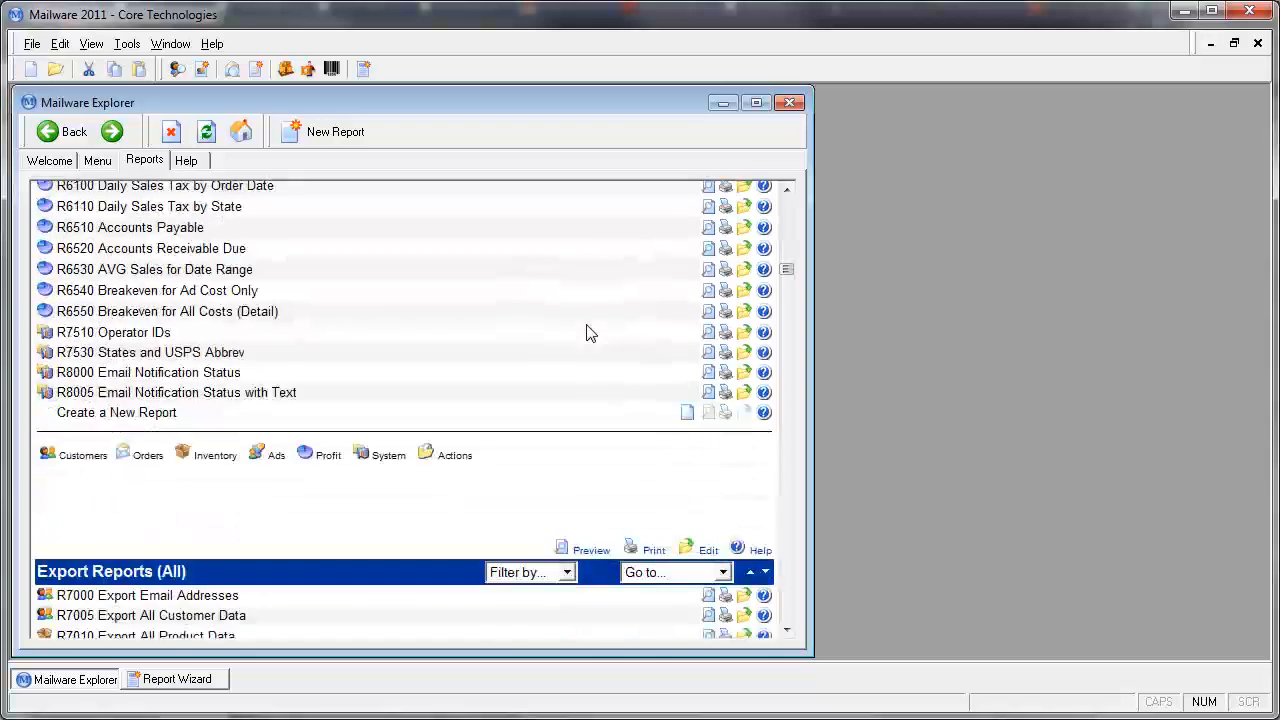
scroll(588, 331, "down", 2)
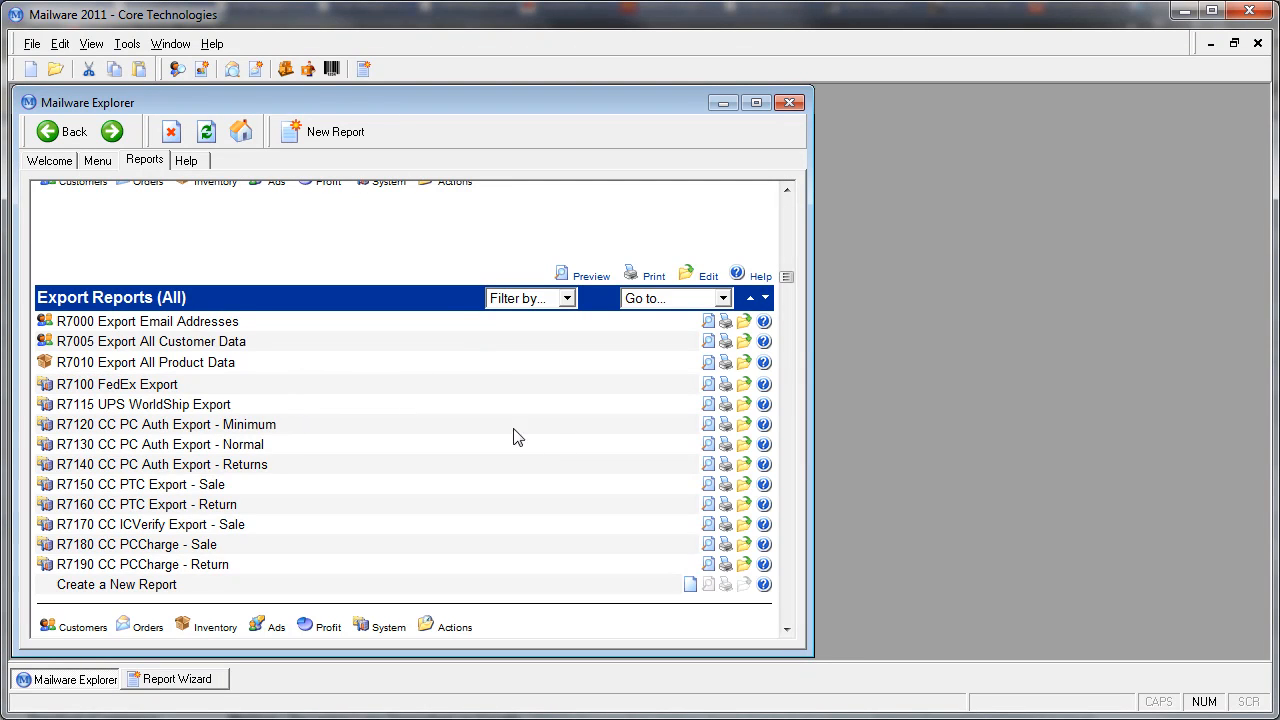
scroll(514, 434, "down", 3)
scroll(565, 398, "down", 2)
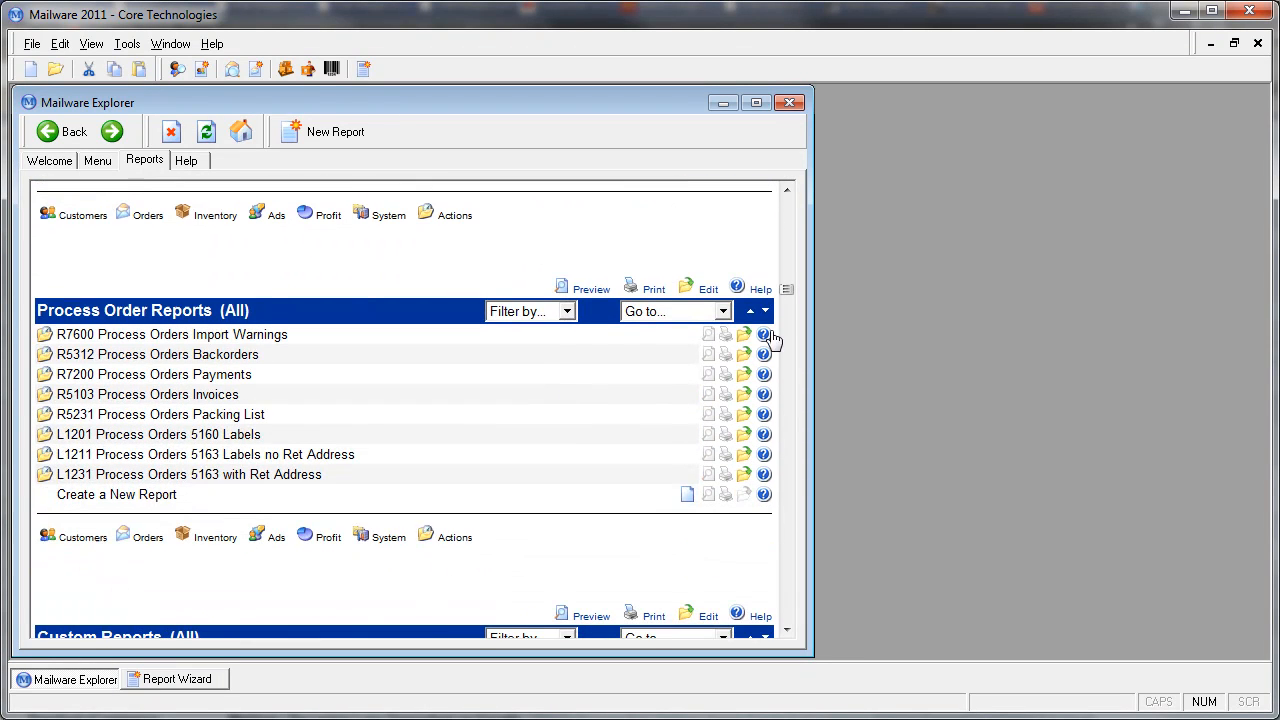
mouse_move(786, 293)
left_mouse_down()
mouse_move(786, 322)
mouse_move(786, 310)
left_mouse_up()
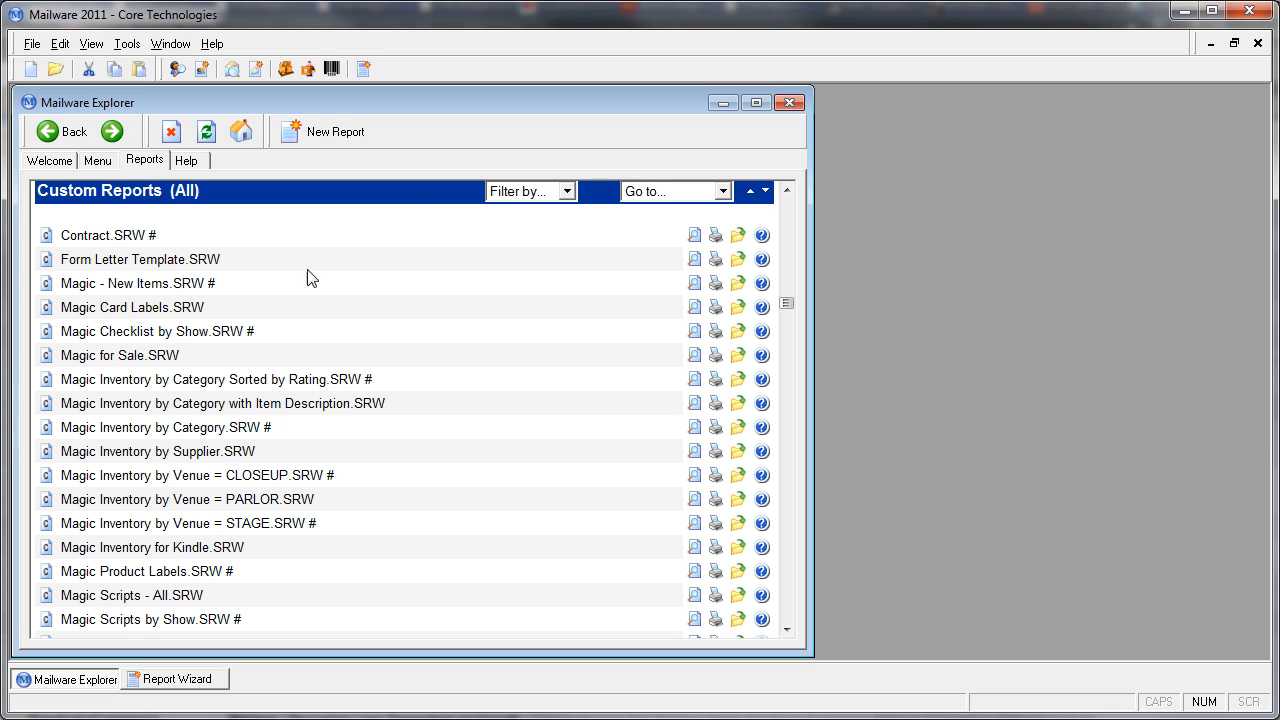
Preview the Contract.SRW custom report, supplying the order number it asks for.
left_click(141, 237)
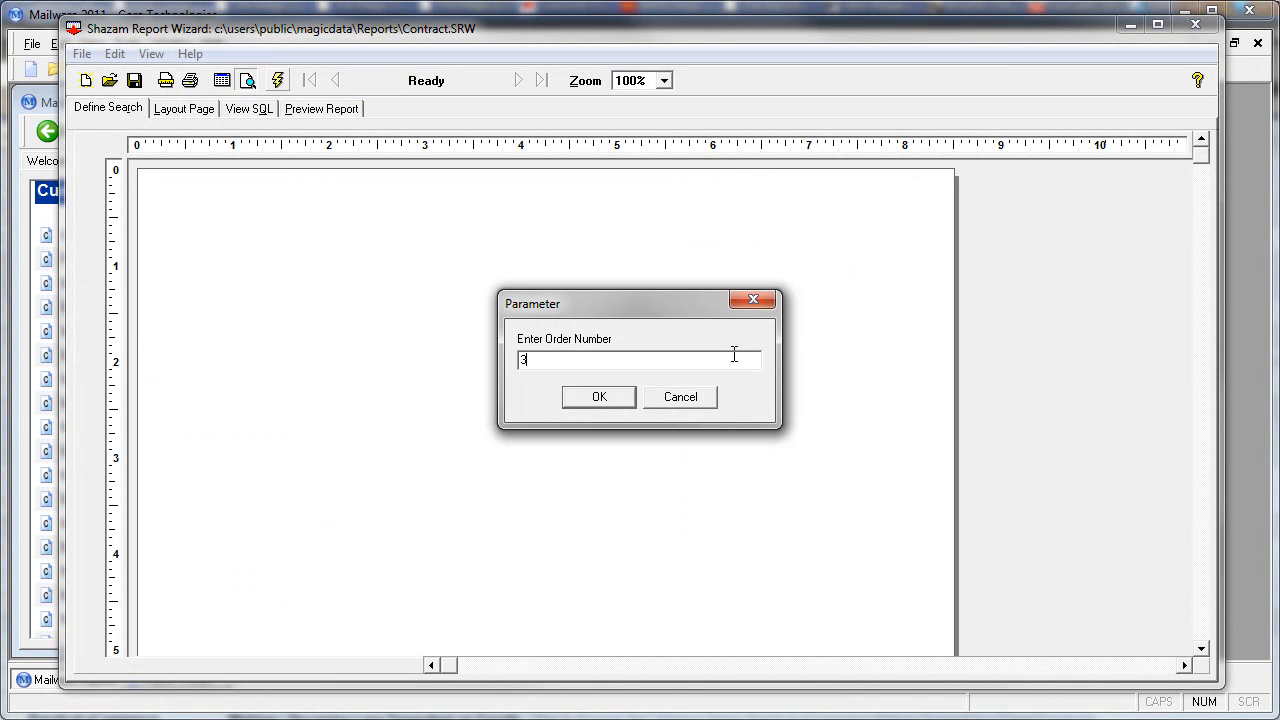
key("Return")
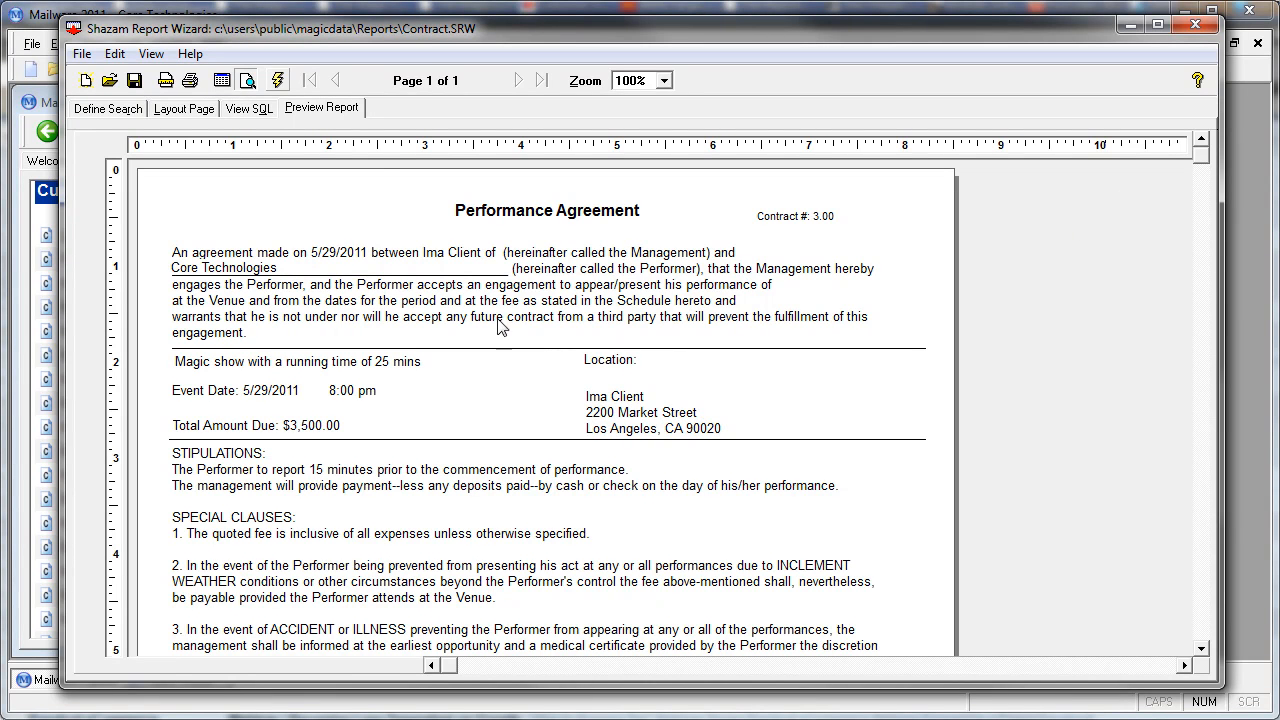
Show the contract's layout and nudge the [CustomDesc] field beside the event date slightly to the right.
left_click(188, 115)
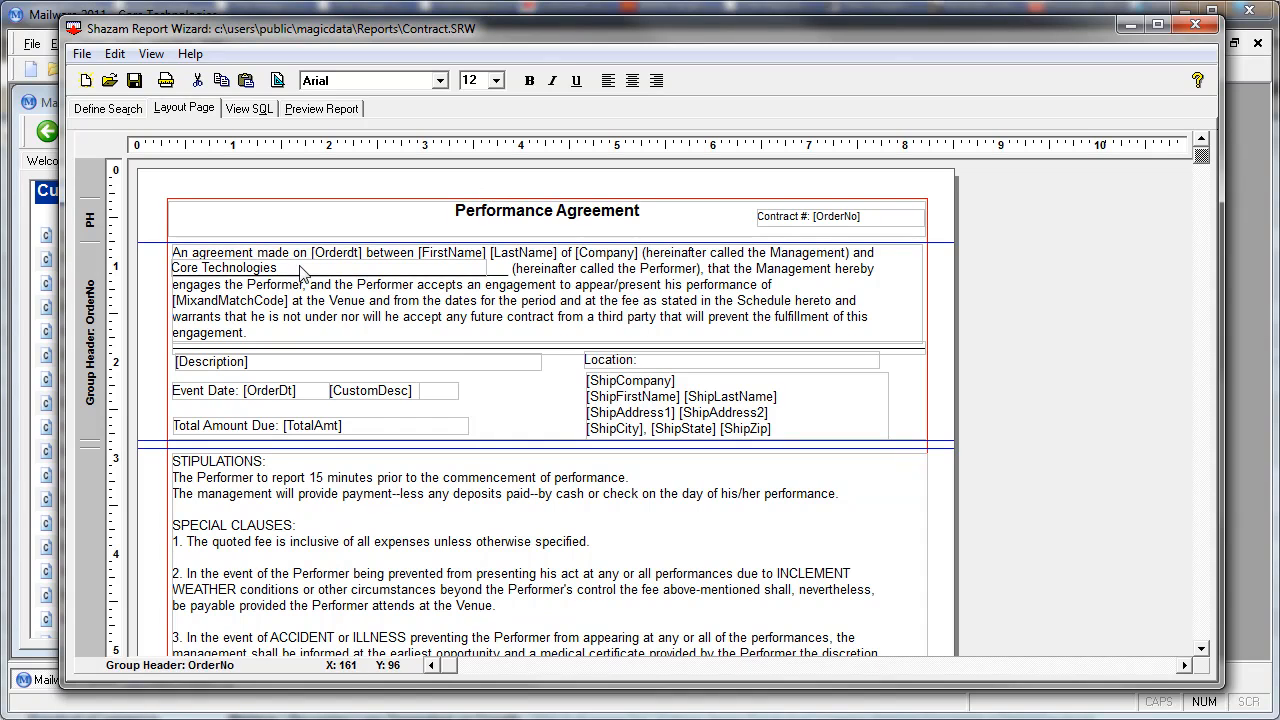
left_click(414, 394)
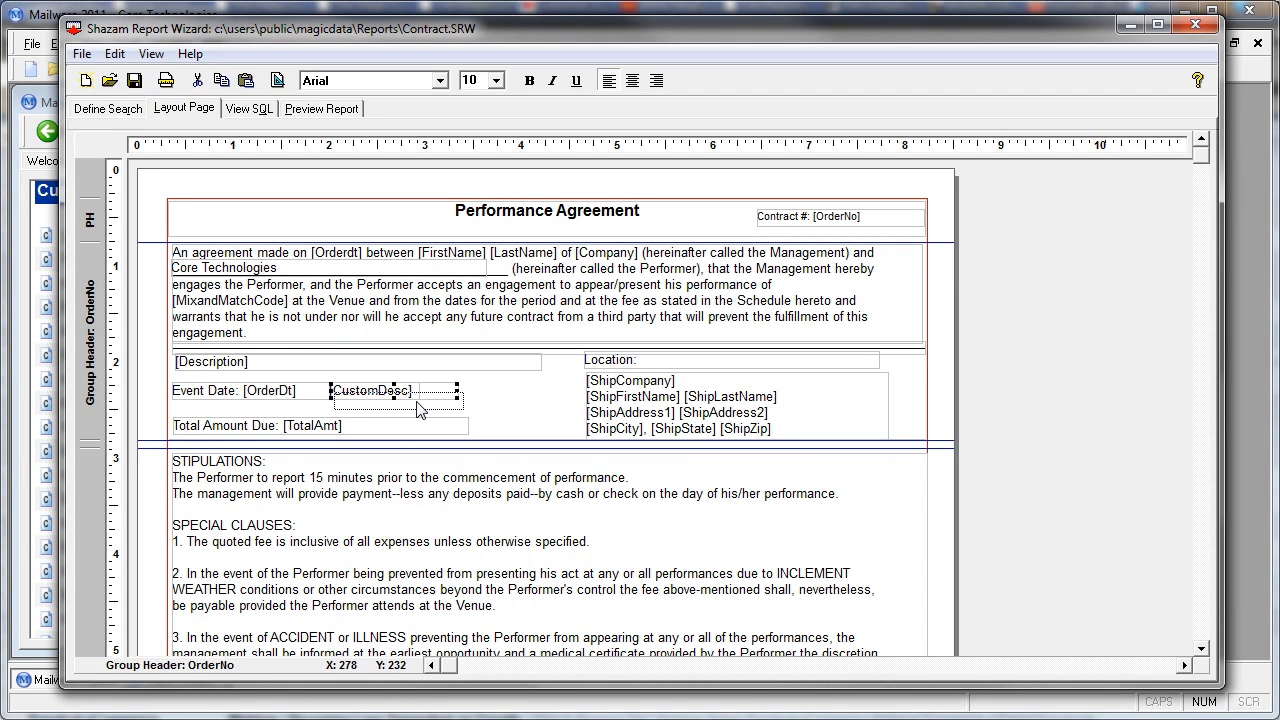
left_click_drag(412, 392, 415, 391)
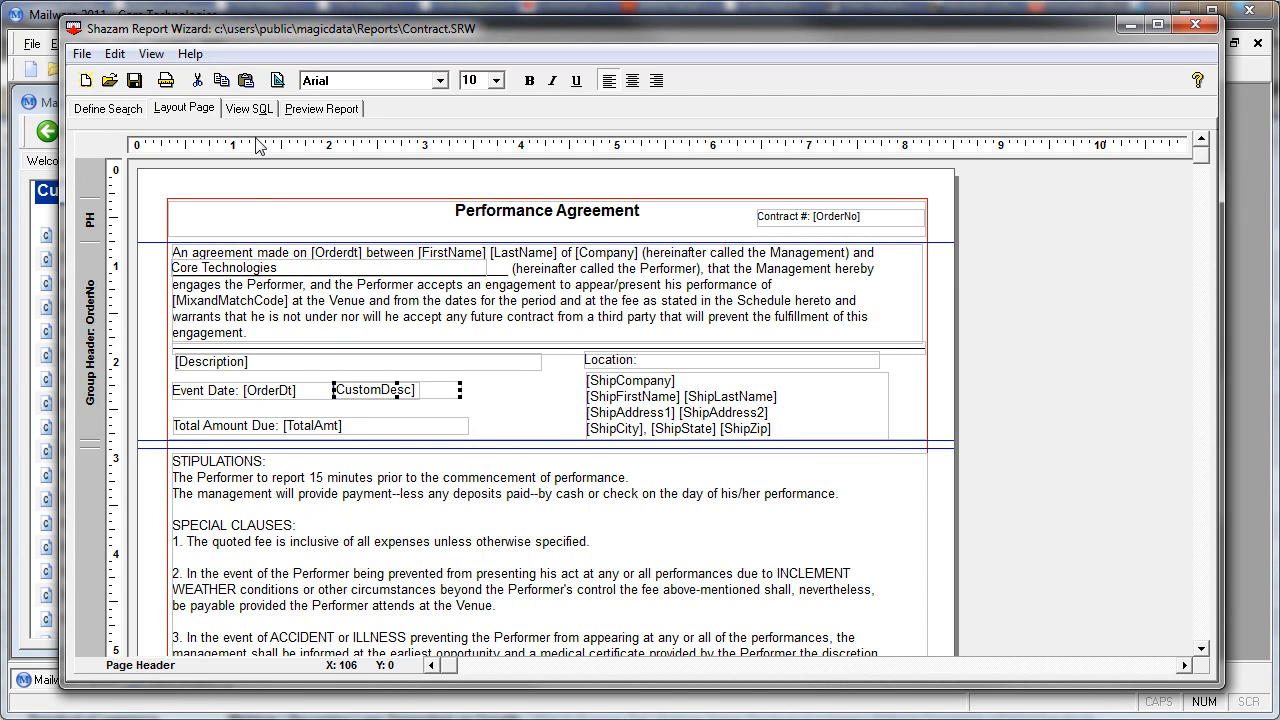
Open the Page Designer, park it beside the report page, and show the fields and objects available for placing.
left_click(278, 82)
left_click_drag(587, 191, 1033, 195)
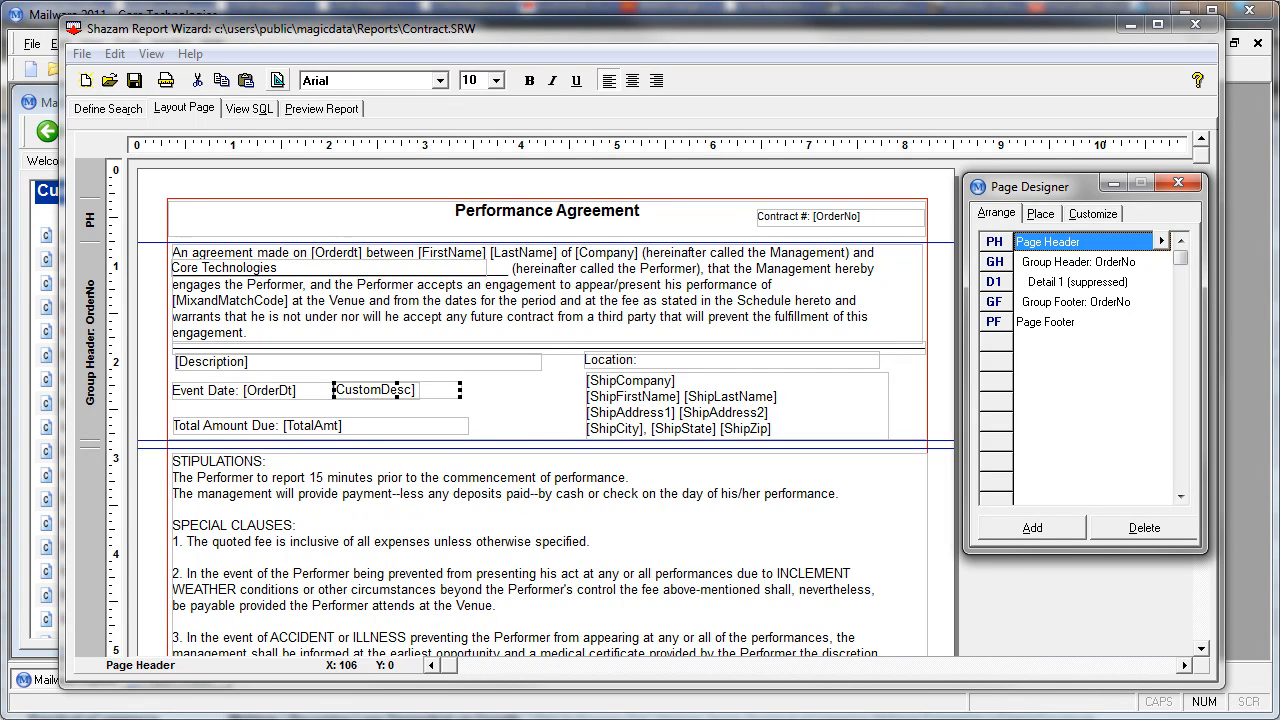
left_click(1042, 215)
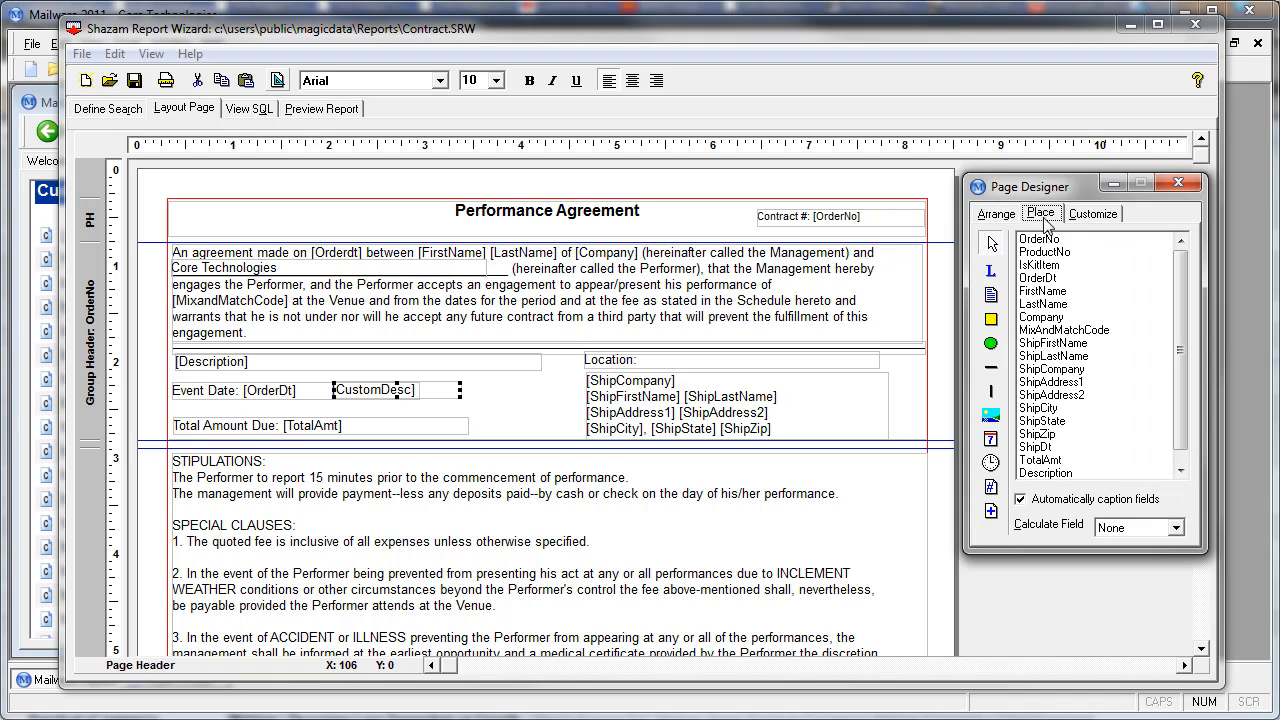
Try to place a bitmap image in the agreement paragraph, cancel the file choice, and select the ShipCity field.
left_click(991, 417)
left_click(797, 305)
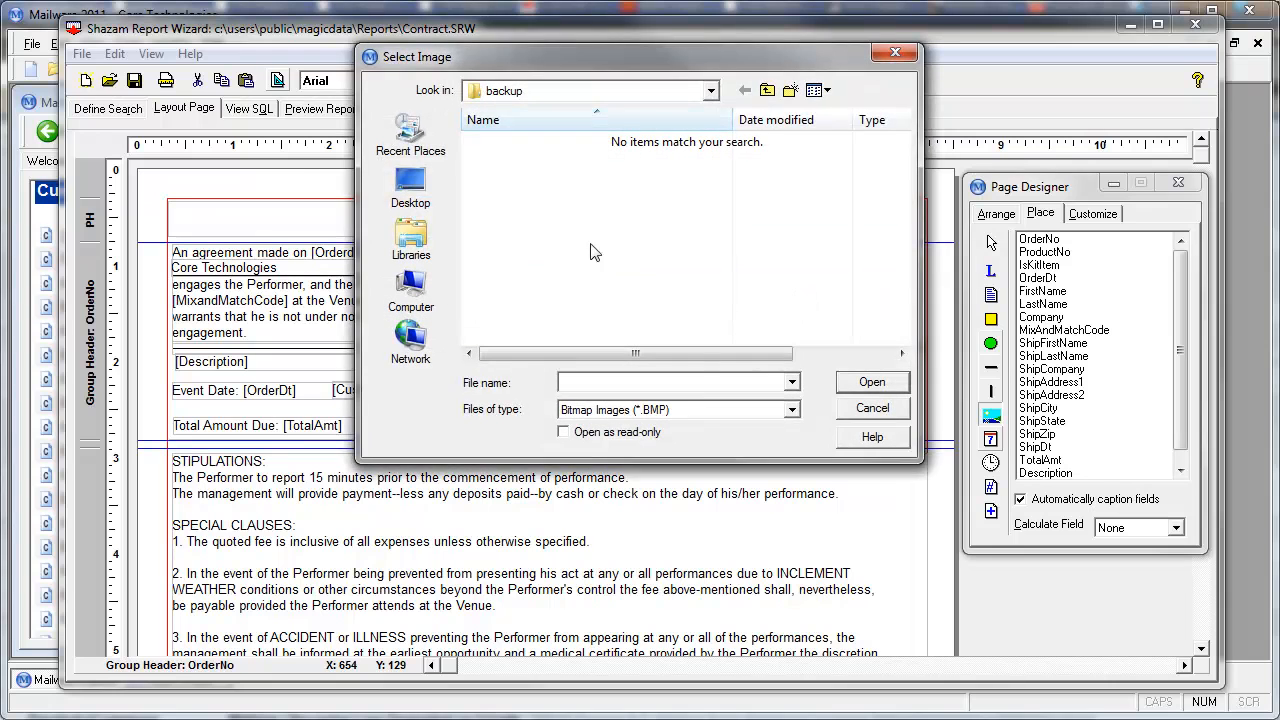
left_click(873, 409)
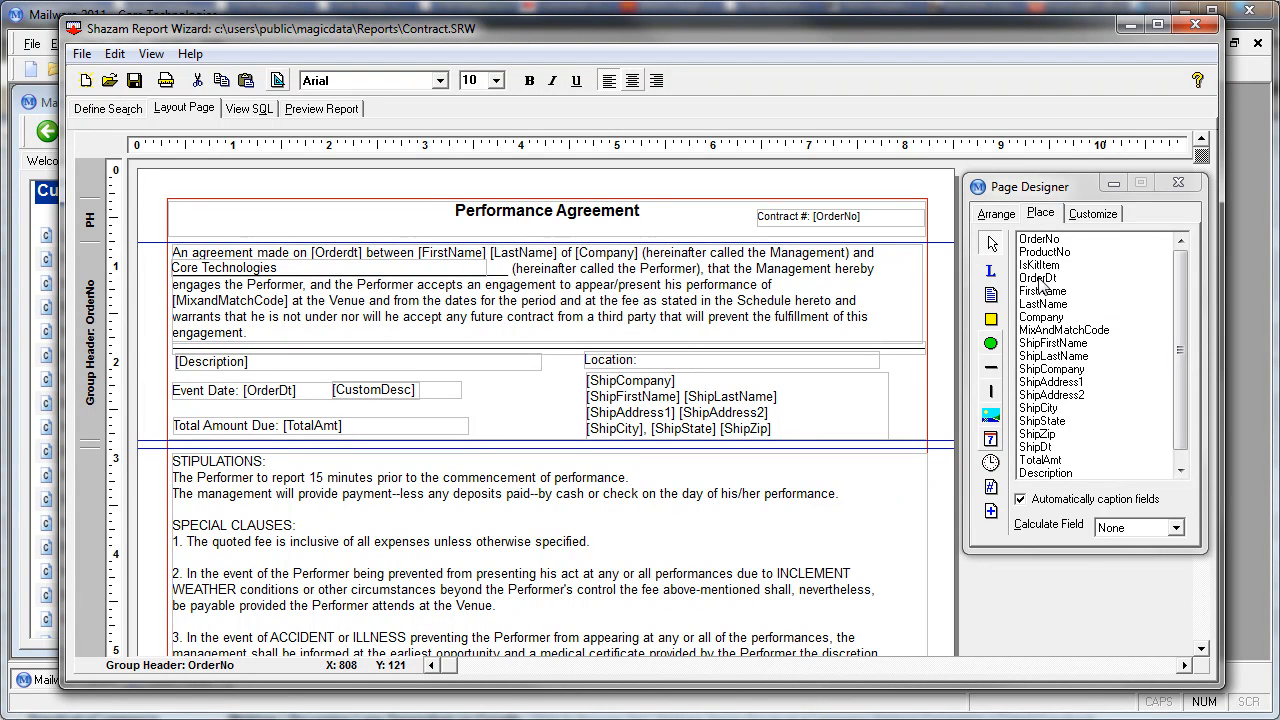
left_click(1050, 409)
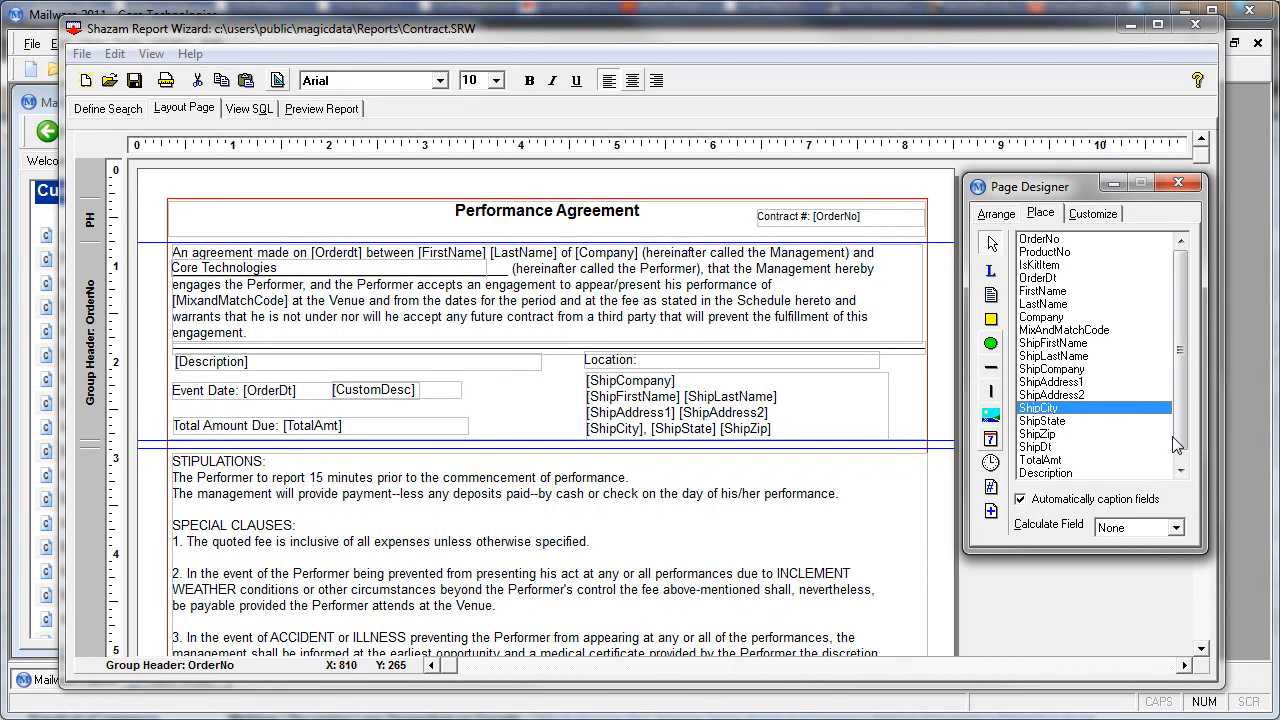
Show the contract's search definition and move the Items table down below the links between Orders and Products.
left_click(99, 112)
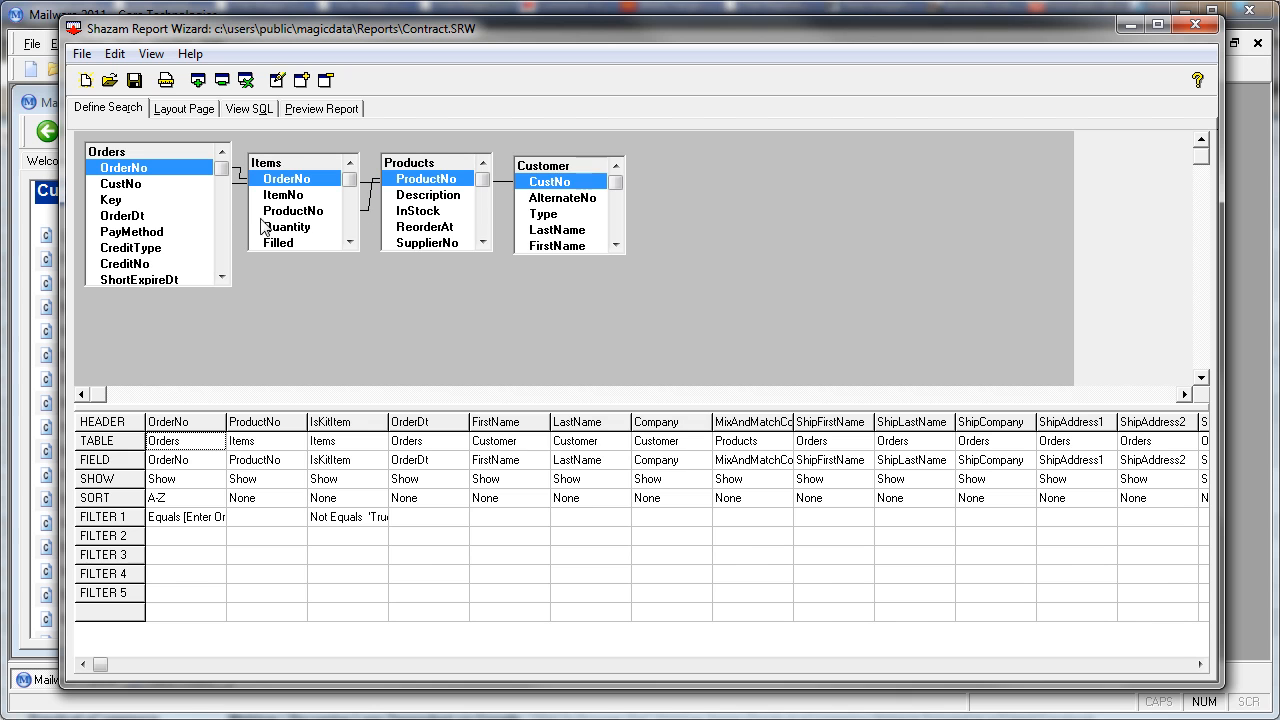
left_click_drag(305, 170, 305, 262)
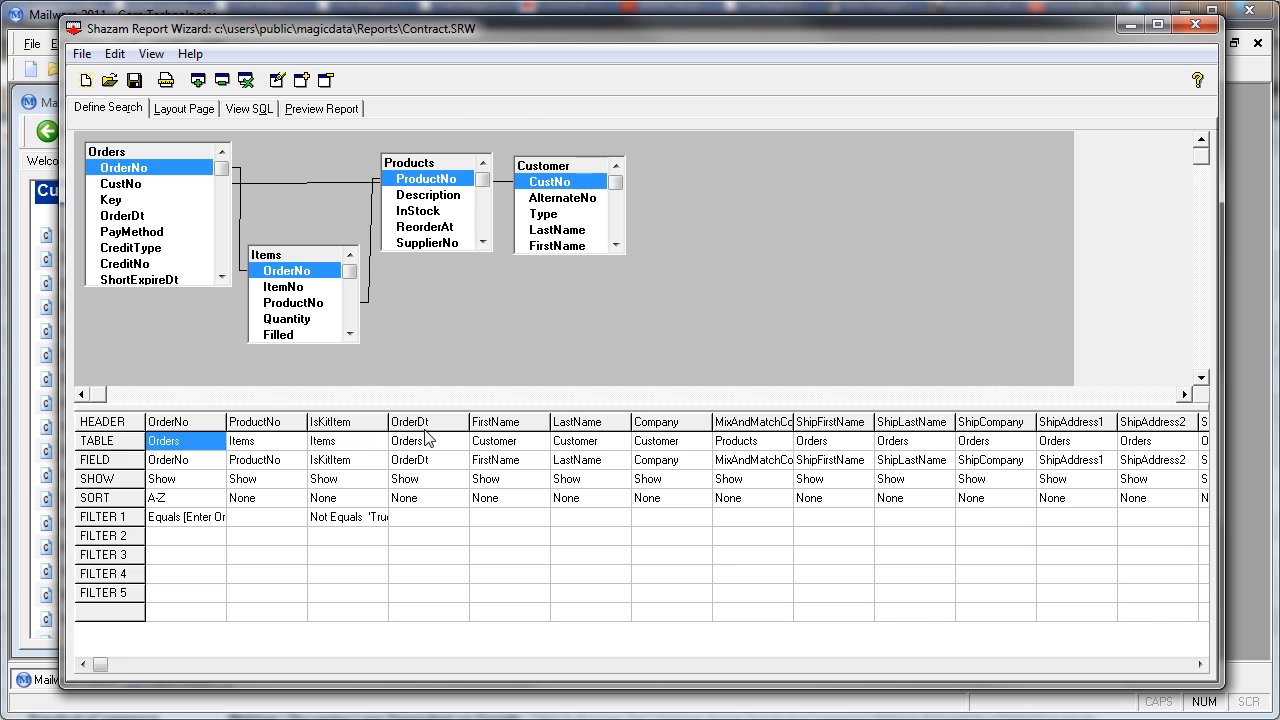
Examine the properties and filter of the IsKitItem field, and close them without changes.
left_click(330, 447)
double_click(331, 454)
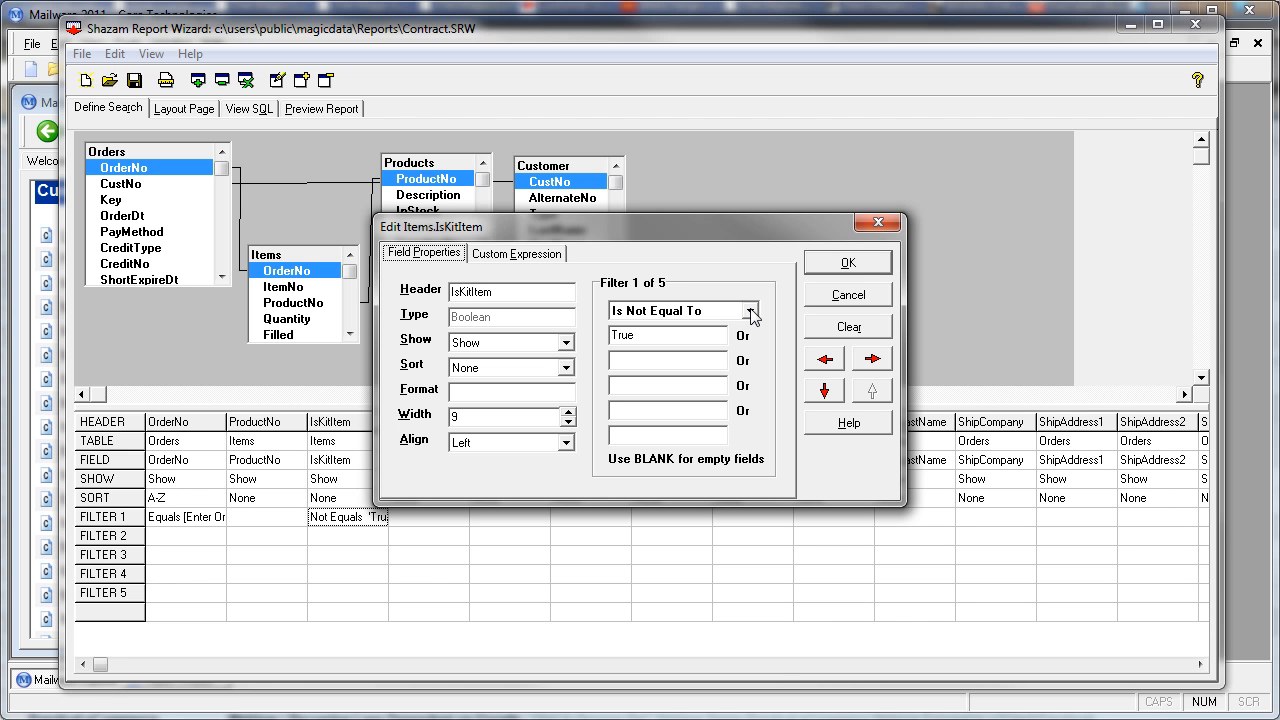
left_click(866, 296)
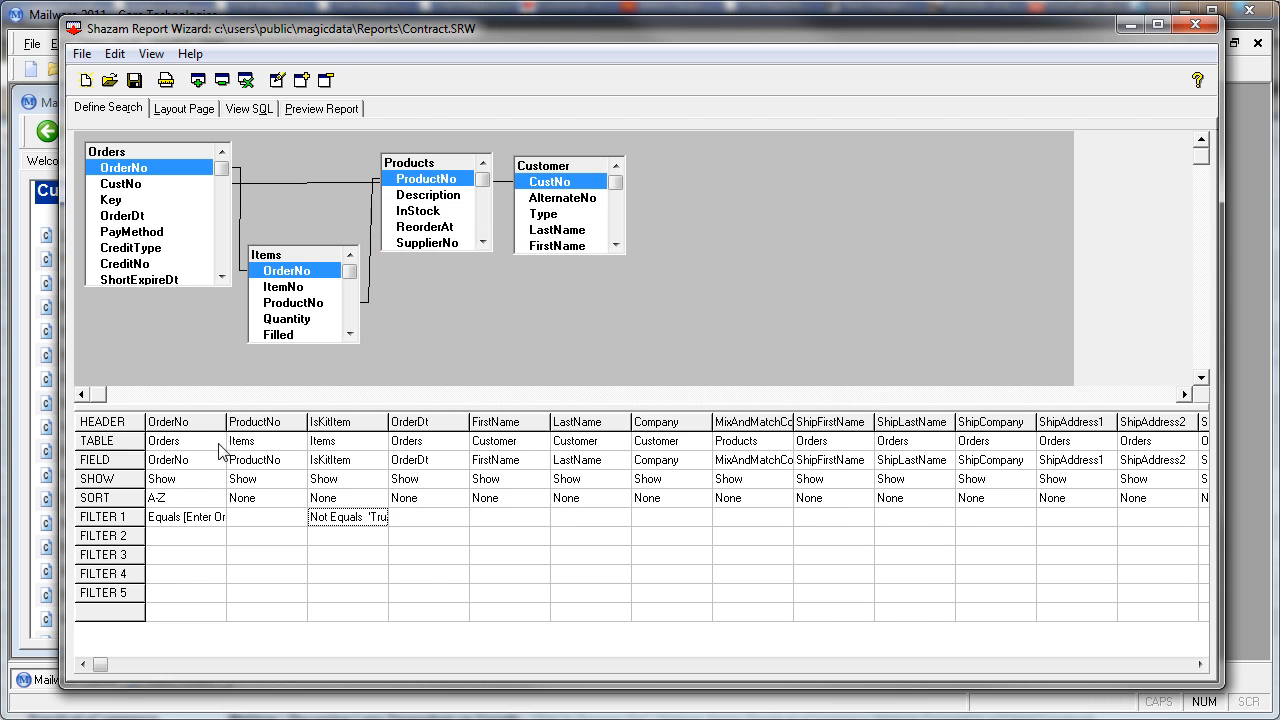
Try to add a second order-number prompt to the OrderNo filter, erase it, and close the field's properties.
double_click(166, 460)
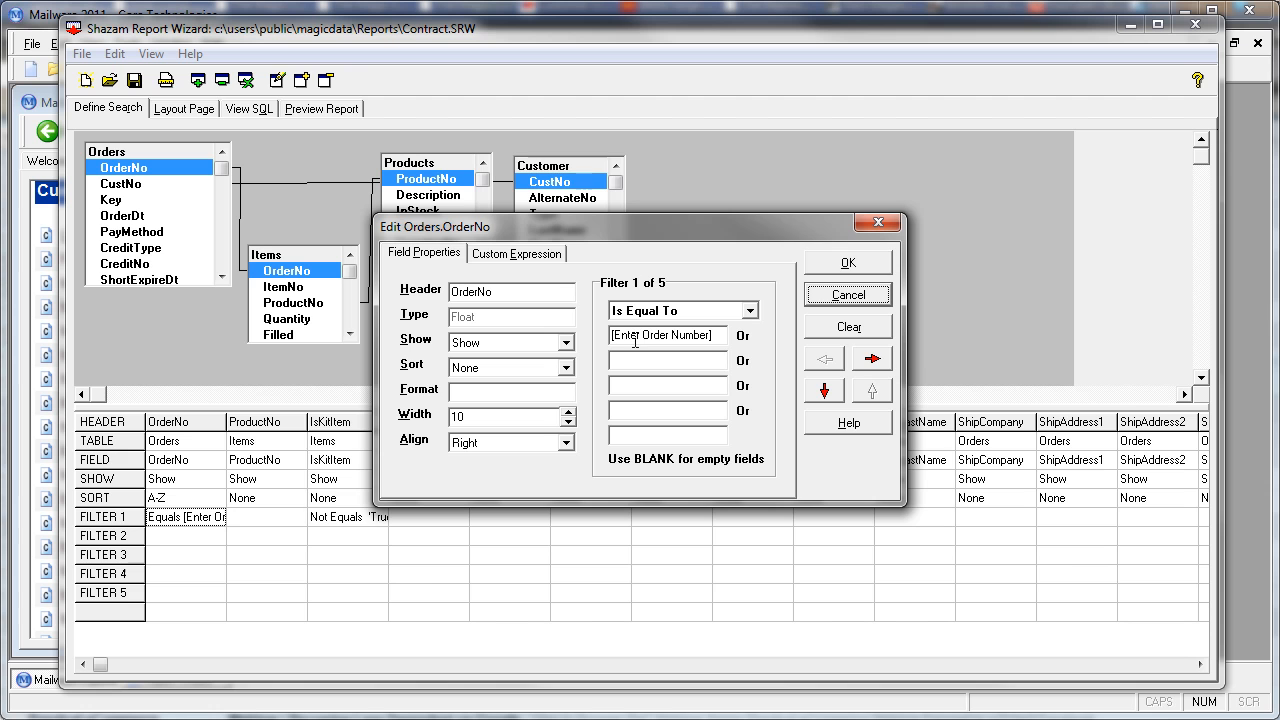
left_click(642, 358)
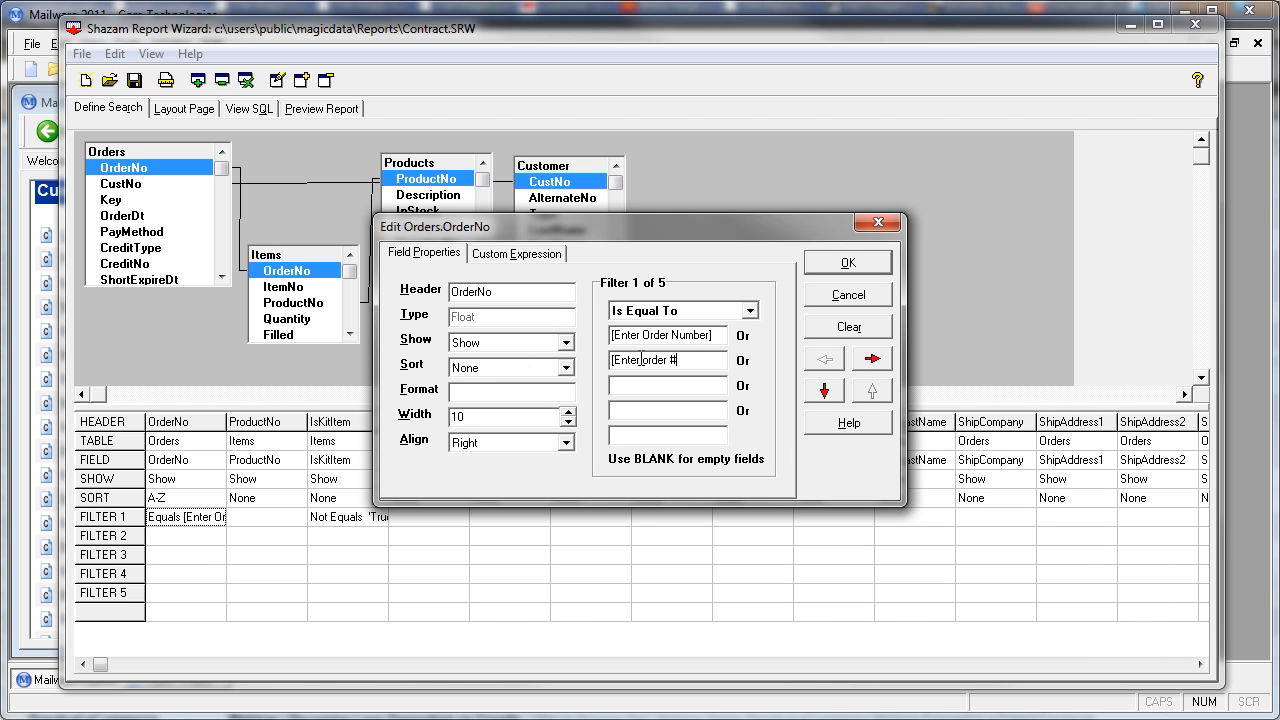
key("BackSpace")
key("BackSpace")
key("BackSpace")
key("BackSpace")
key("BackSpace")
left_click(848, 262)
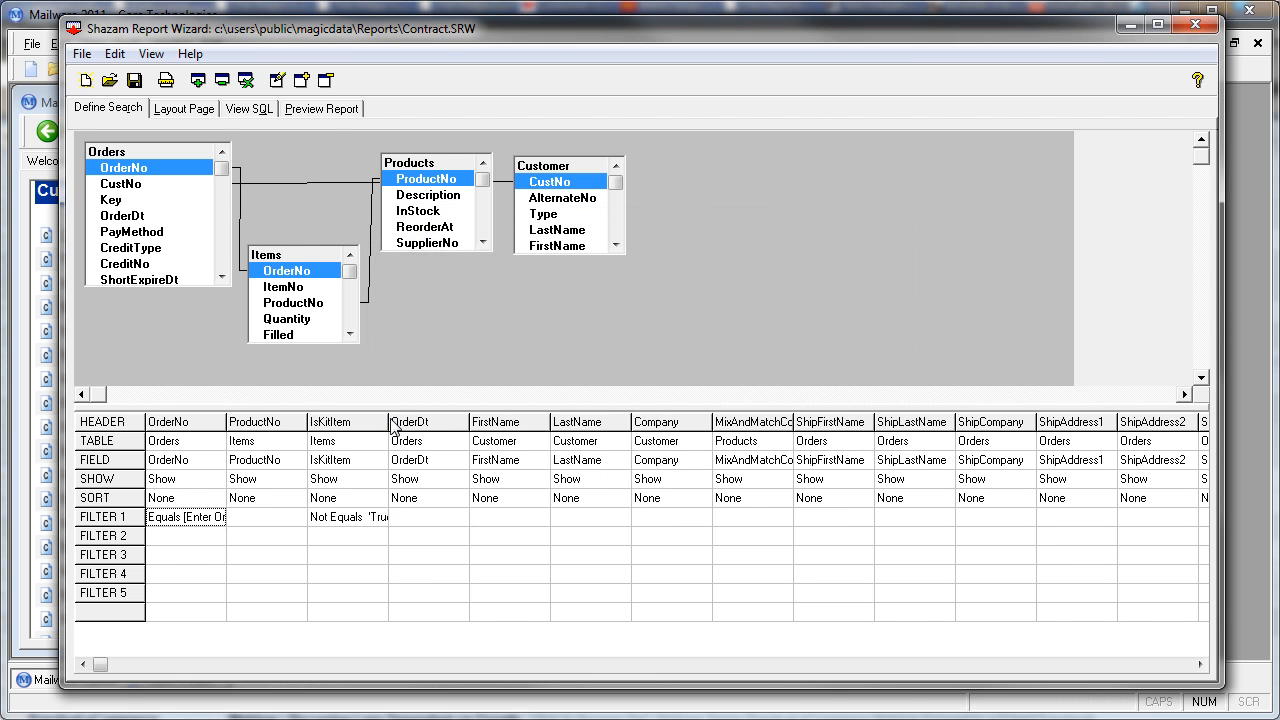
Preview the contract report again, entering no order number in the parameter prompt.
left_click(328, 108)
left_click(598, 403)
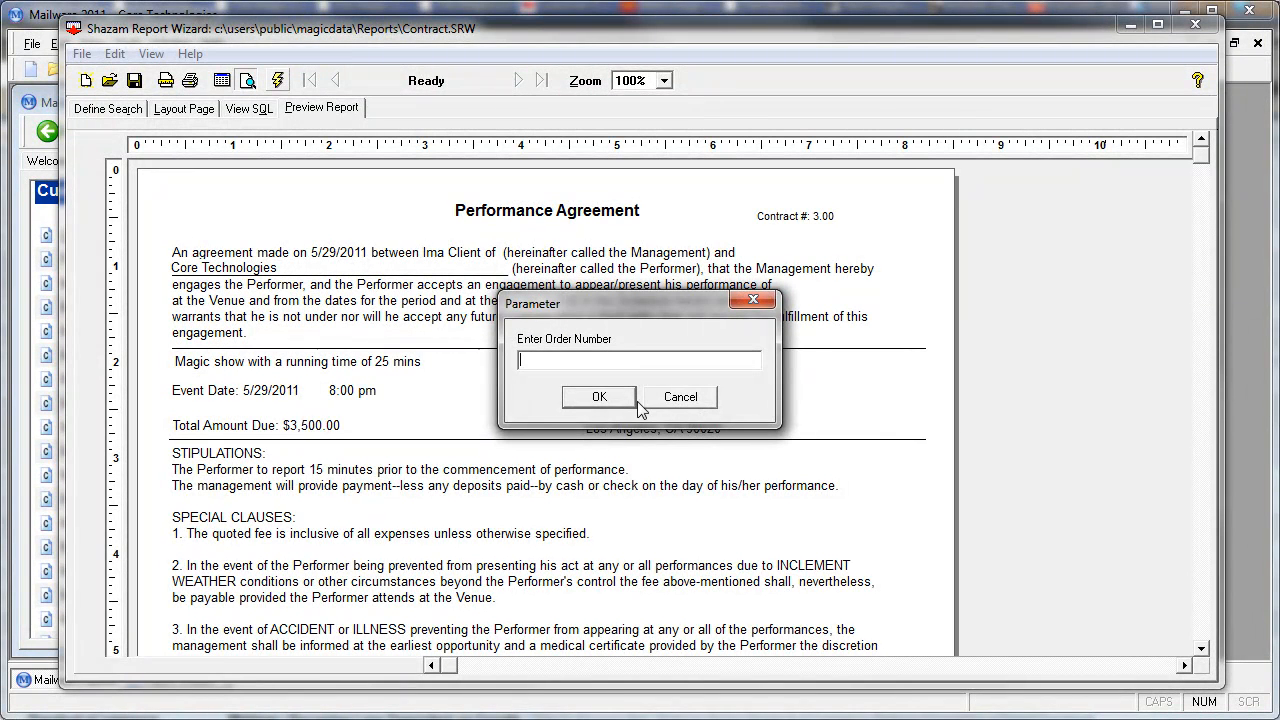
left_click(637, 403)
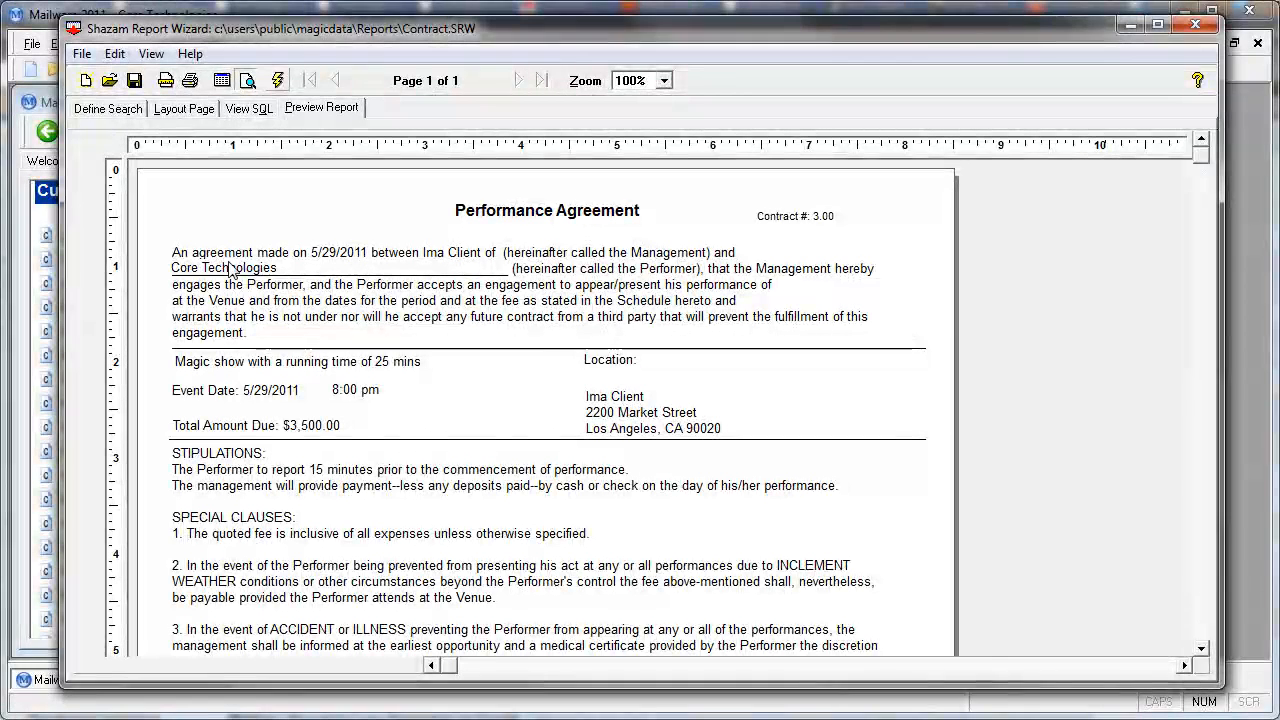
Return to the custom reports list and open Form Letter Template.SRW, discarding the changes to the contract report.
left_click(38, 20)
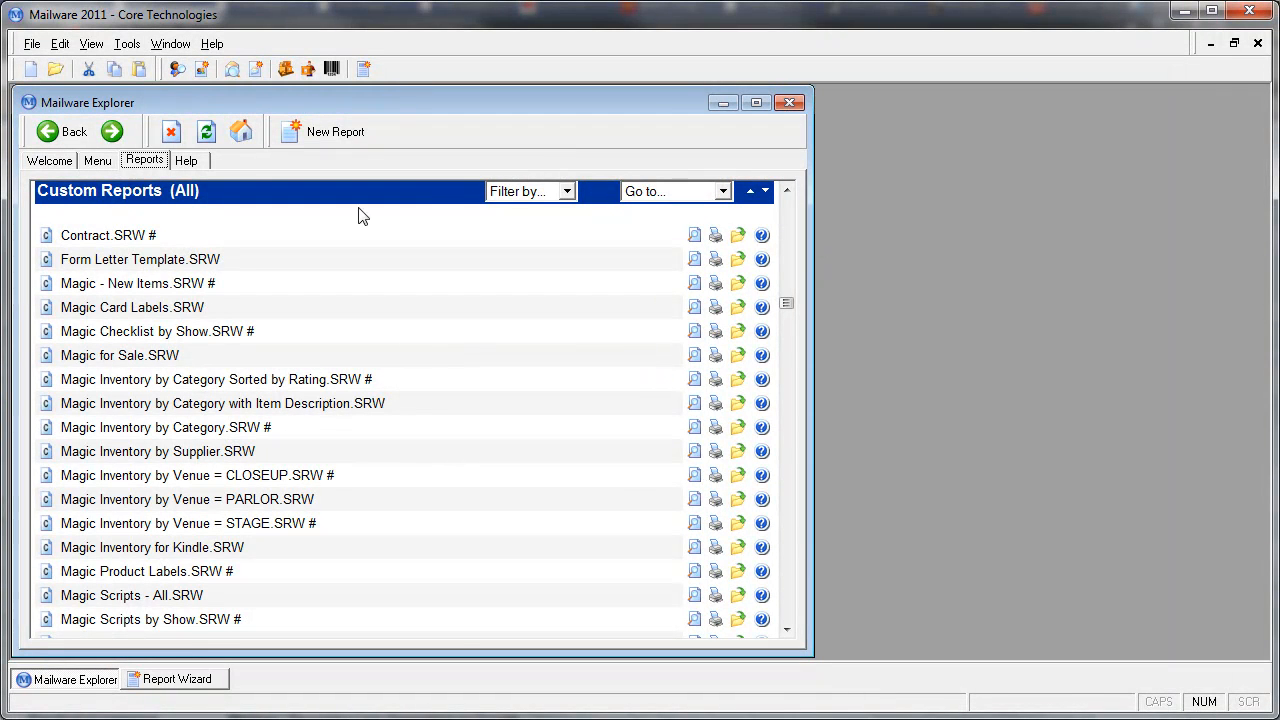
left_click(106, 261)
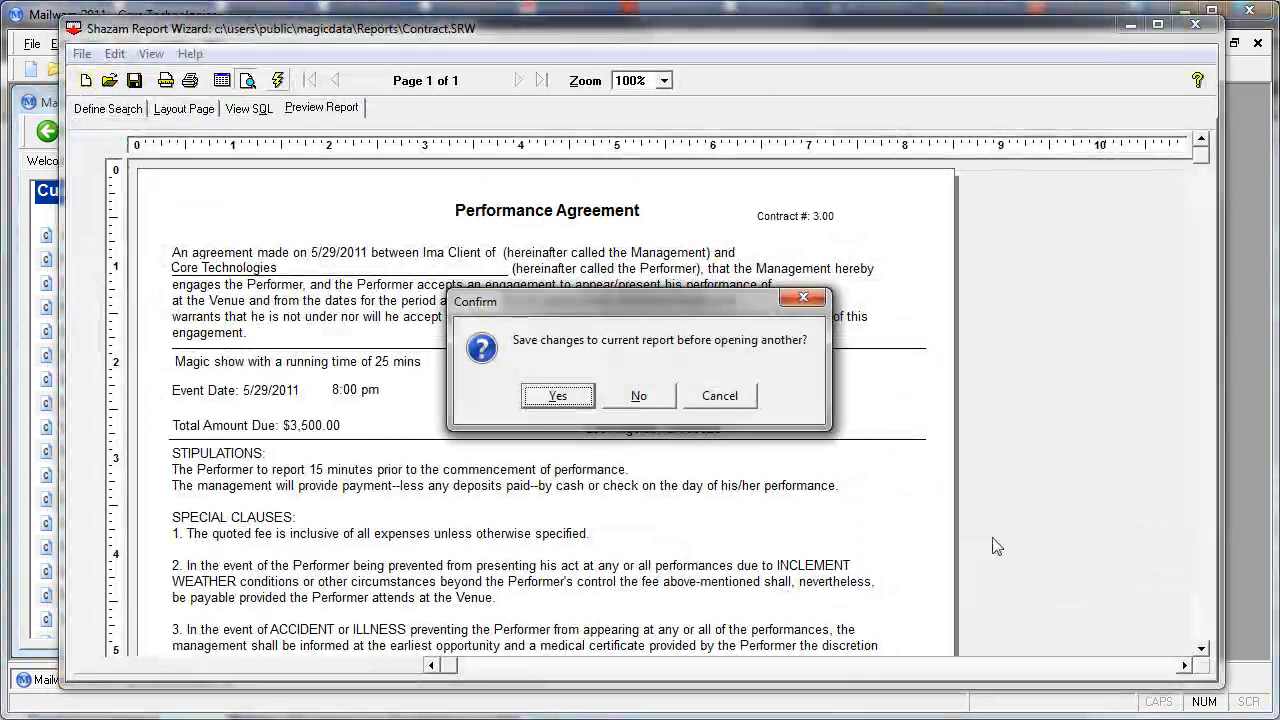
left_click(640, 398)
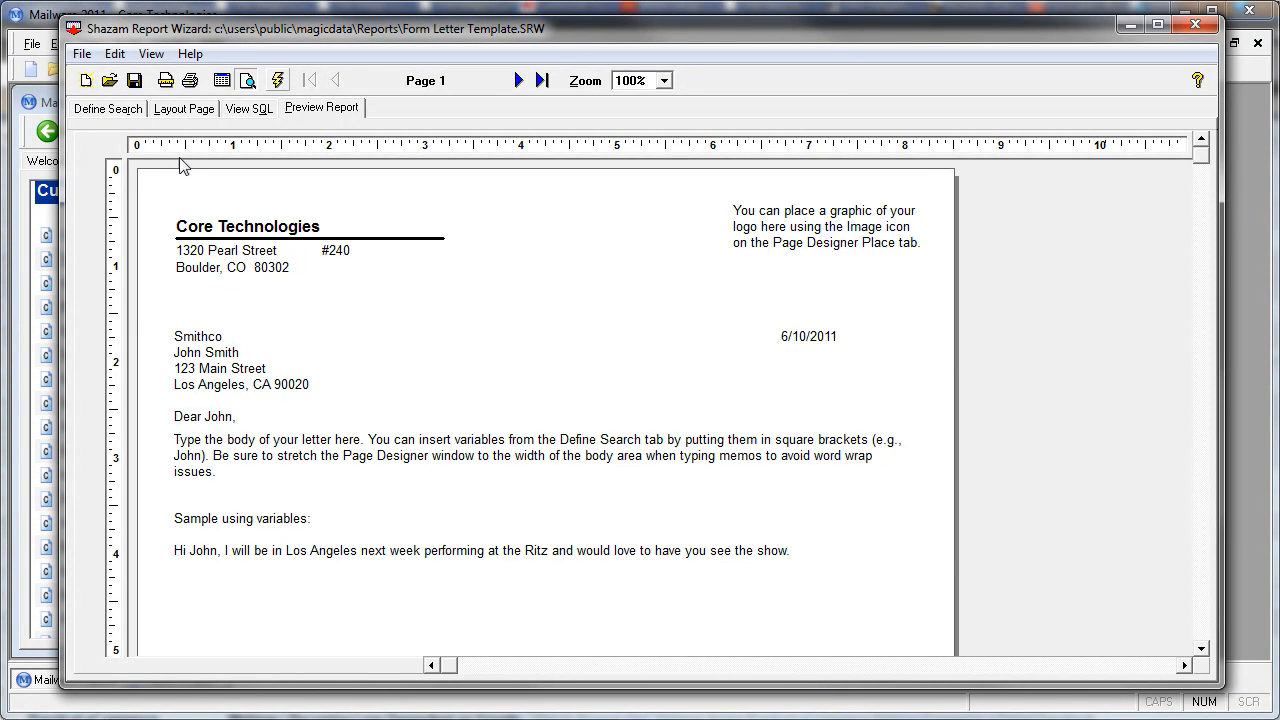
Show the form letter's layout, select the letter body memo, and stretch Page Designer to the width of the body area.
left_click(187, 110)
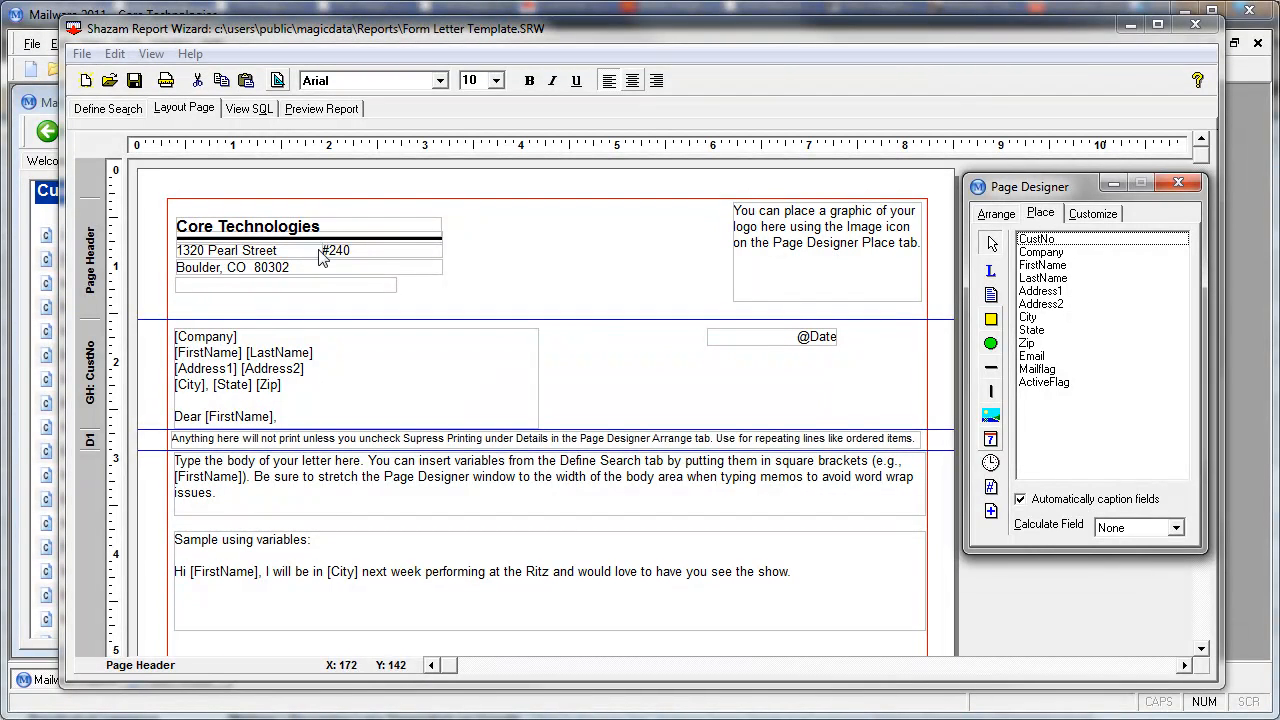
left_click(362, 483)
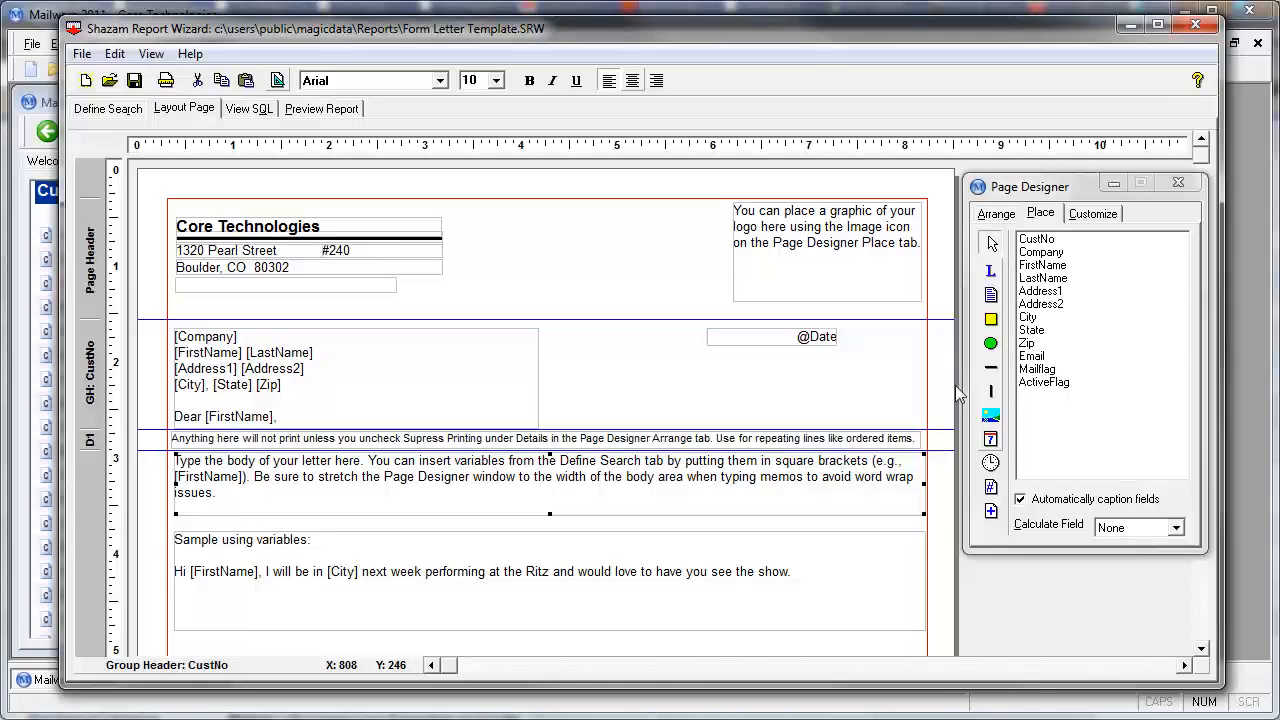
left_click_drag(964, 354, 465, 348)
left_click_drag(731, 187, 368, 60)
left_click_drag(843, 186, 918, 183)
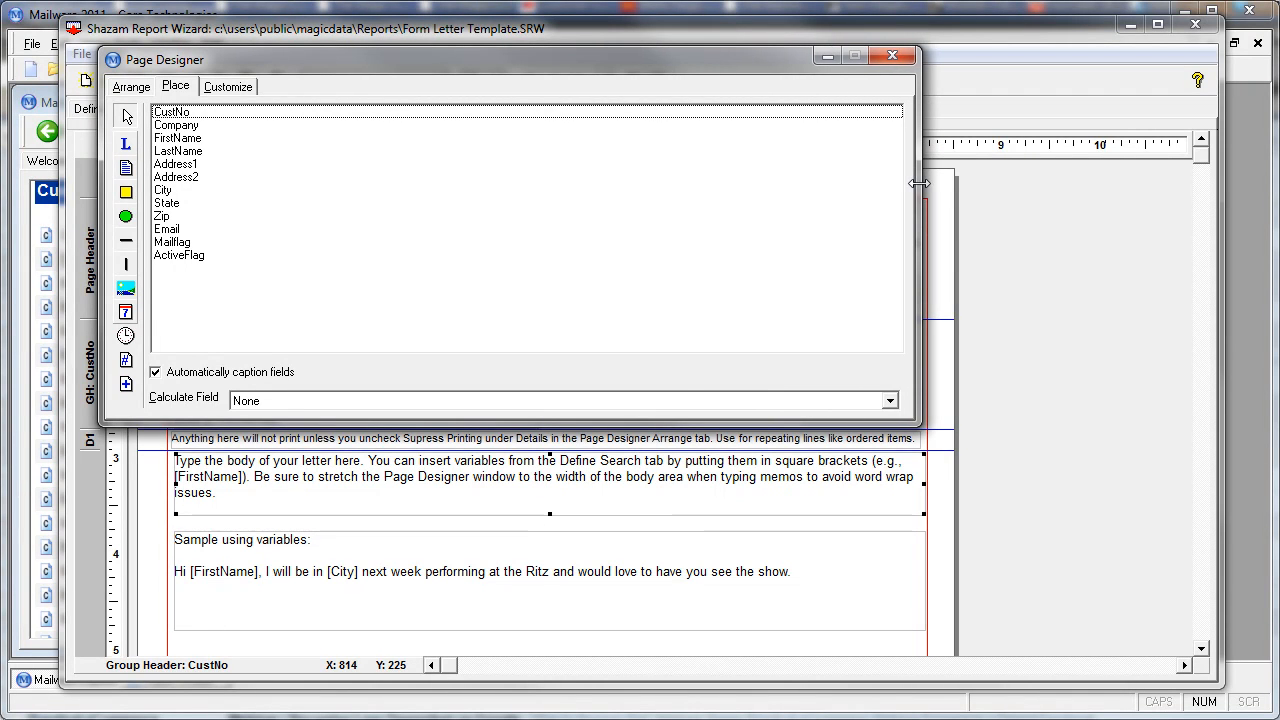
Show the customization of the letter body memo and bring up its text for editing.
left_click(368, 502)
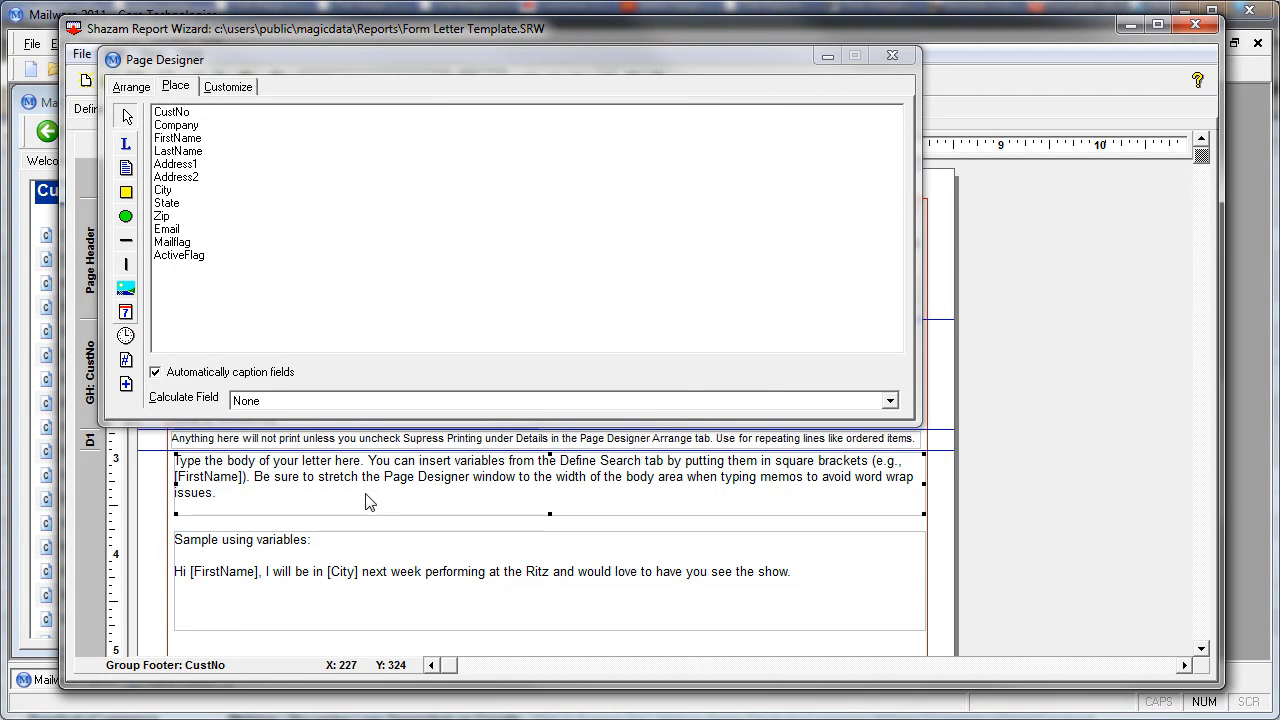
left_click(230, 88)
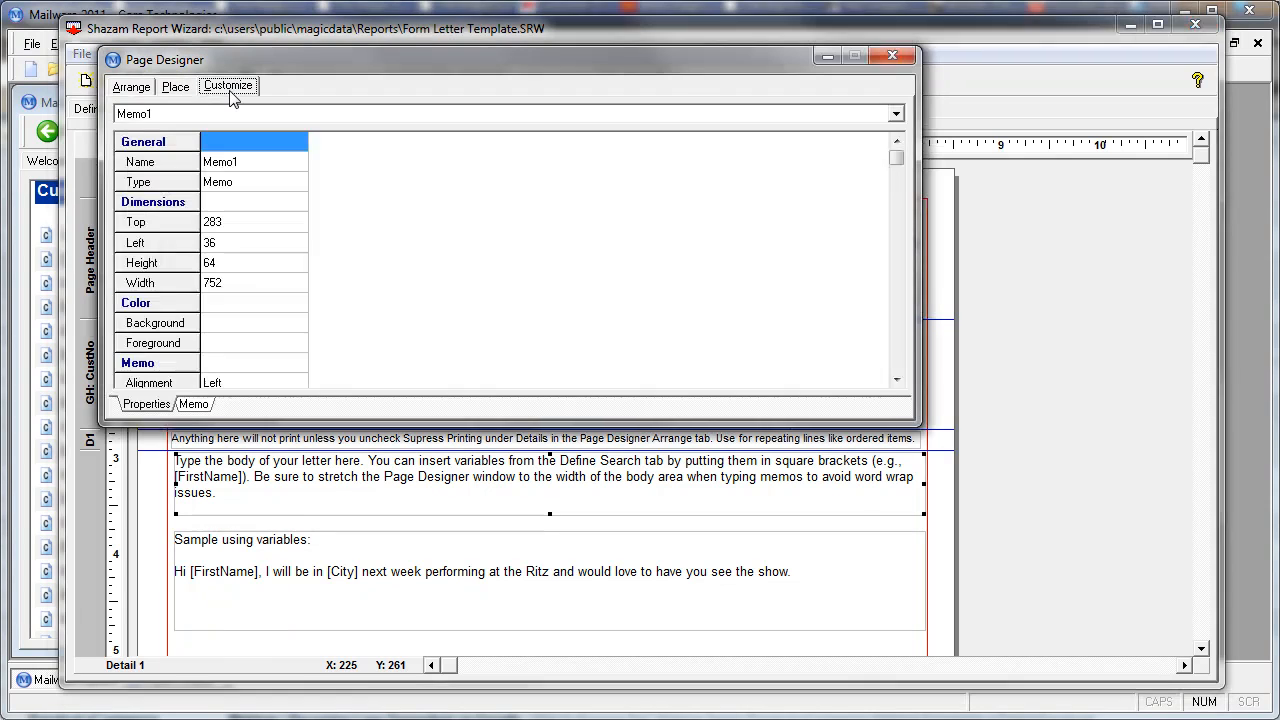
left_click(194, 404)
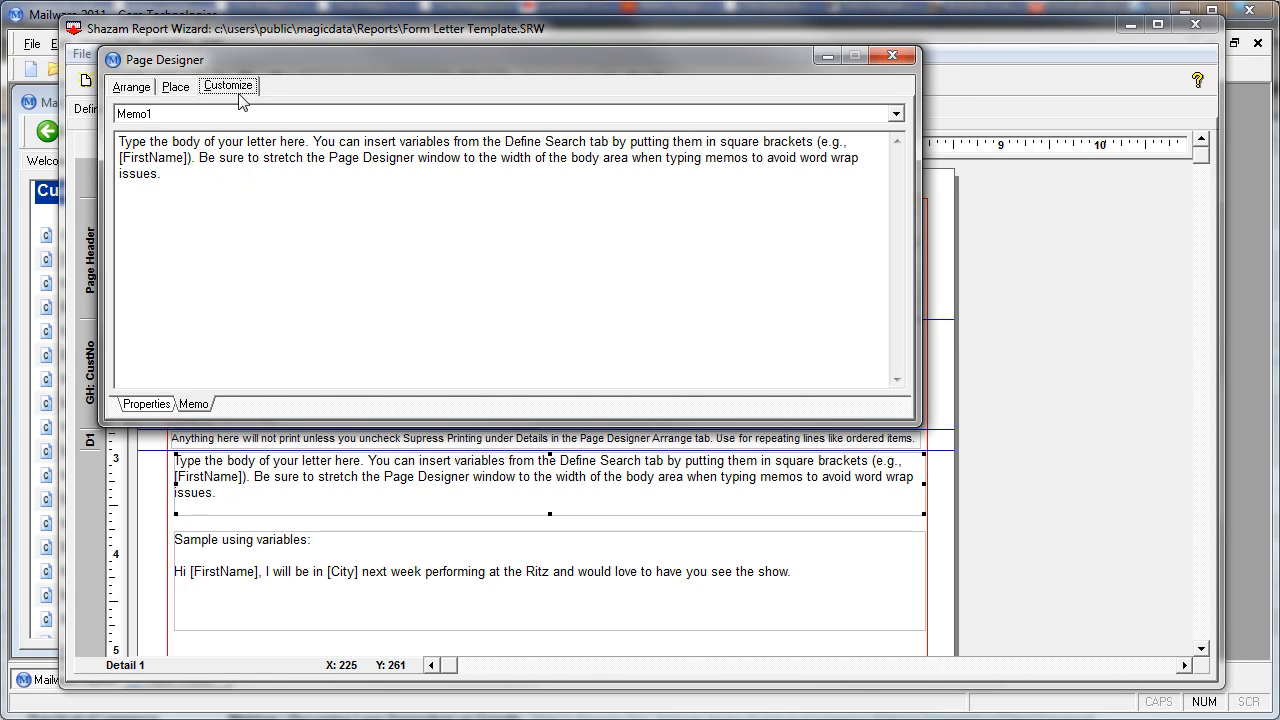
Move Page Designer aside and examine the Customer fields in the form letter's search definition.
left_click_drag(290, 63, 582, 178)
left_click(107, 109)
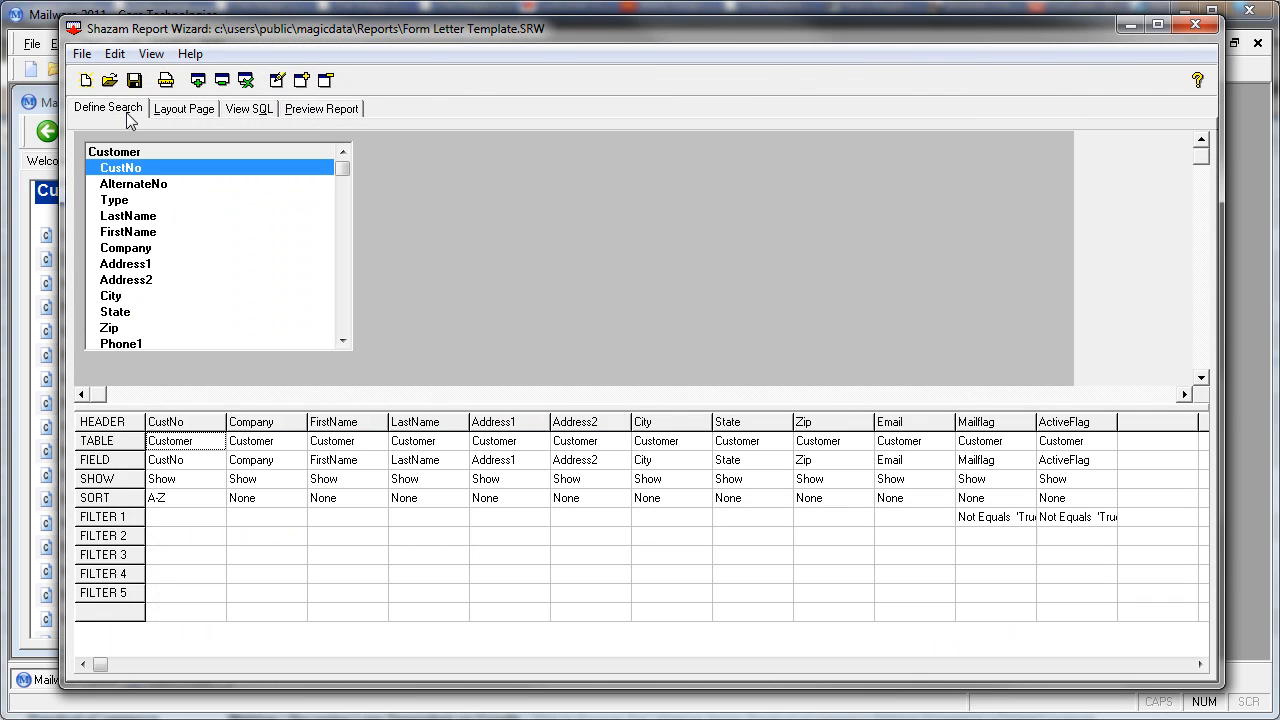
left_click(352, 447)
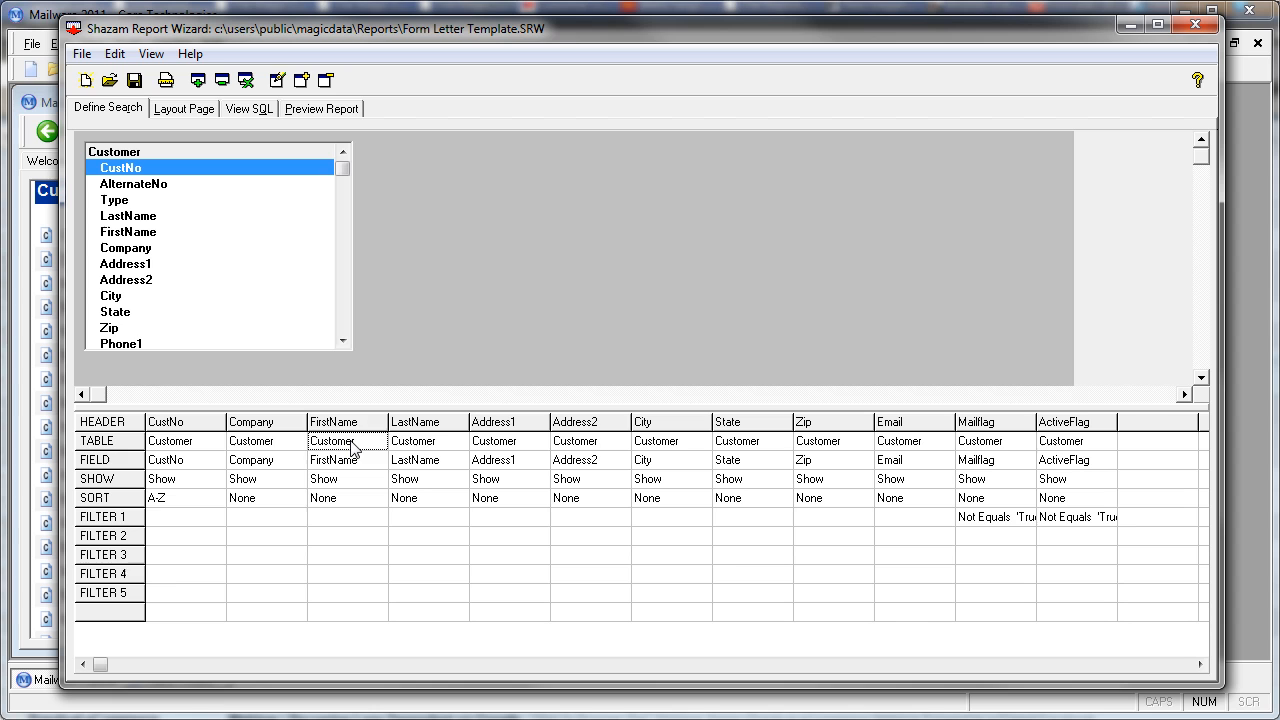
left_click(424, 443)
Return to the form letter's layout, view its page footer with the signature area, and close Page Designer.
left_click(203, 108)
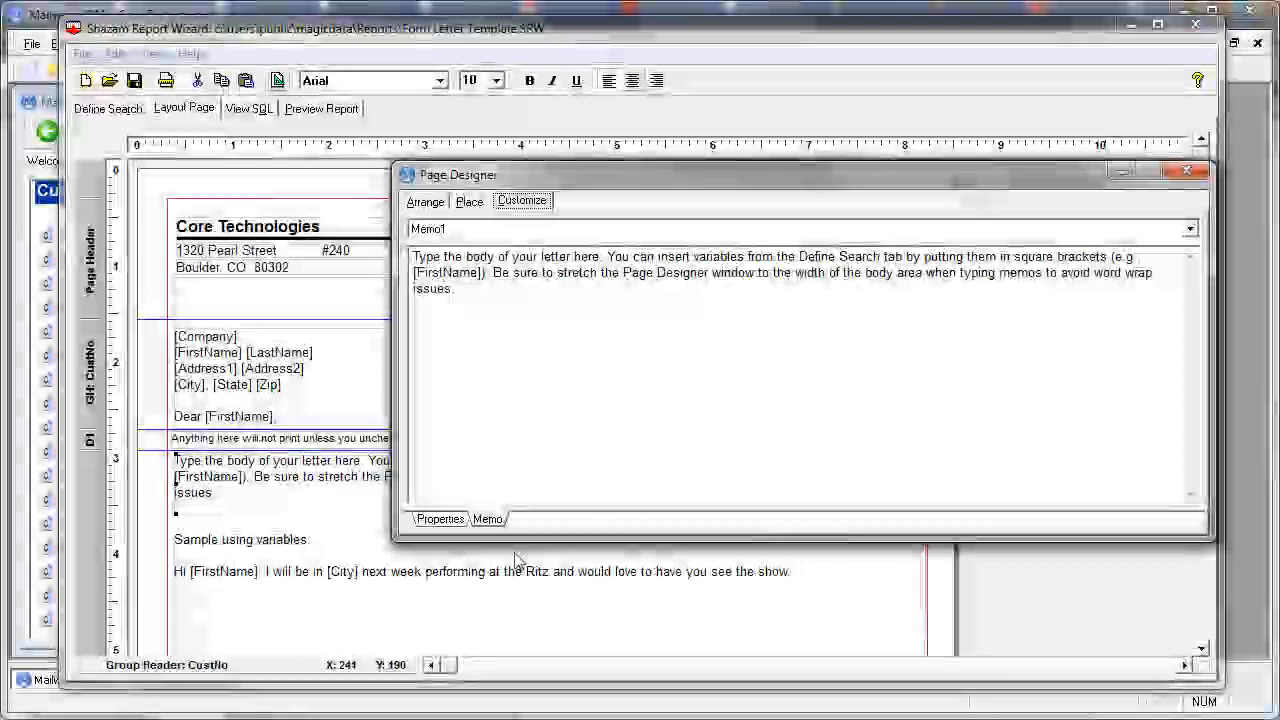
left_click(1202, 648)
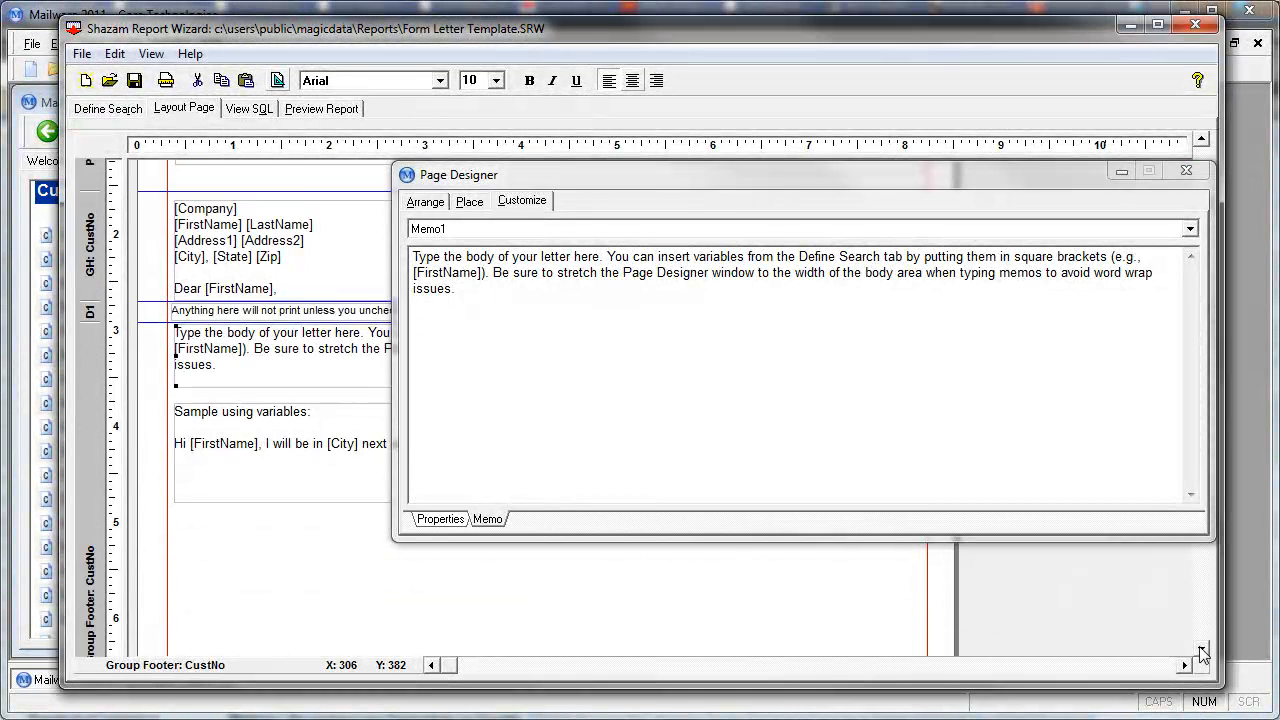
left_click(1202, 650)
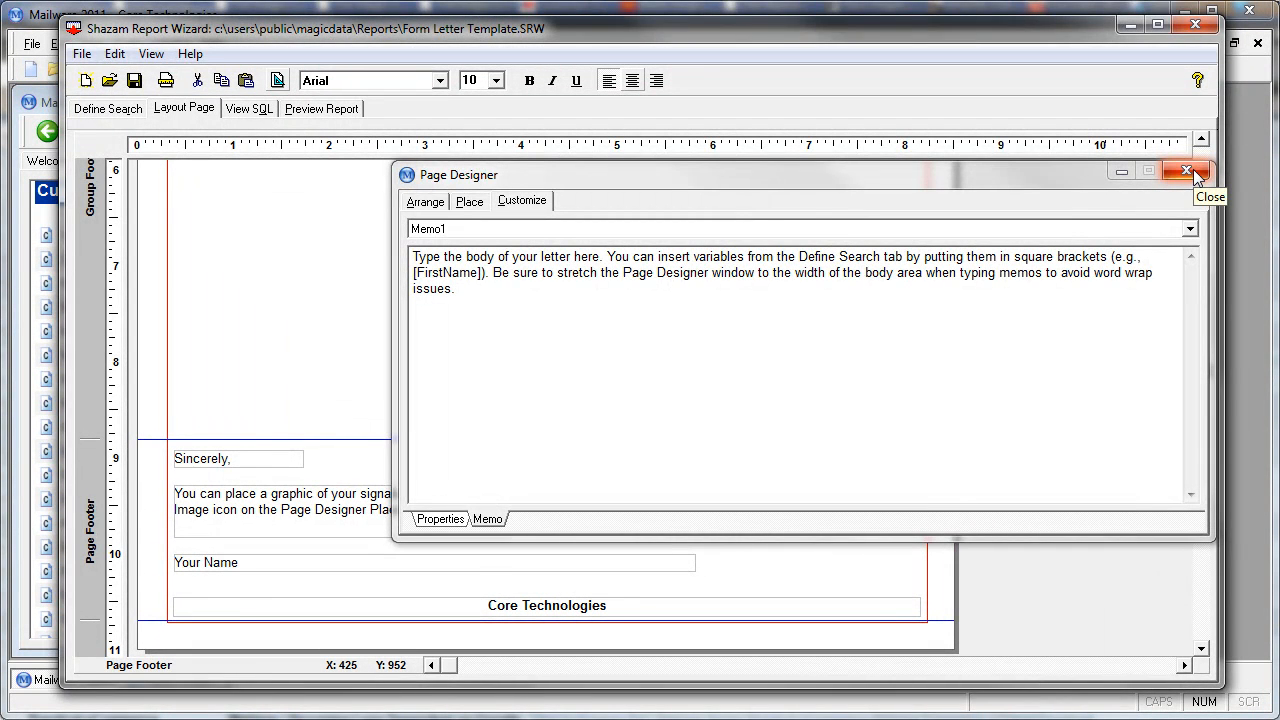
left_click(1193, 169)
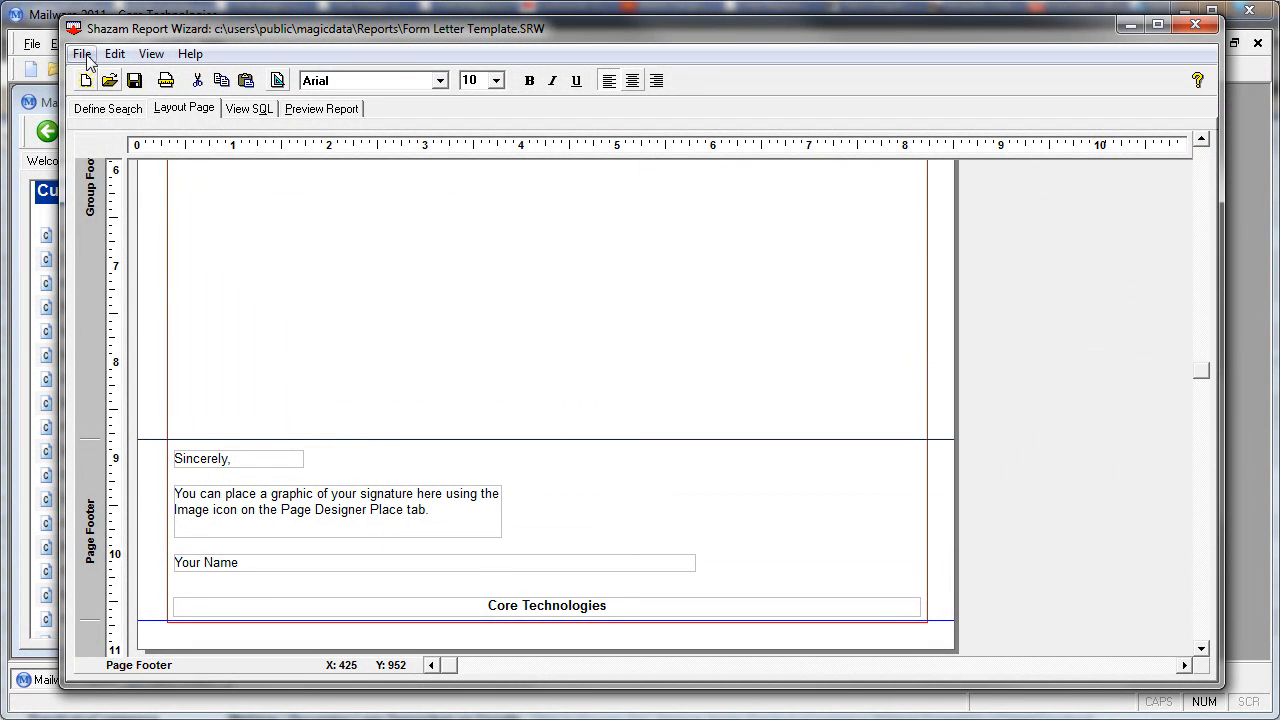
Bring up the Save Report As dialog for the form letter and cancel it without saving.
left_click(82, 54)
left_click(102, 143)
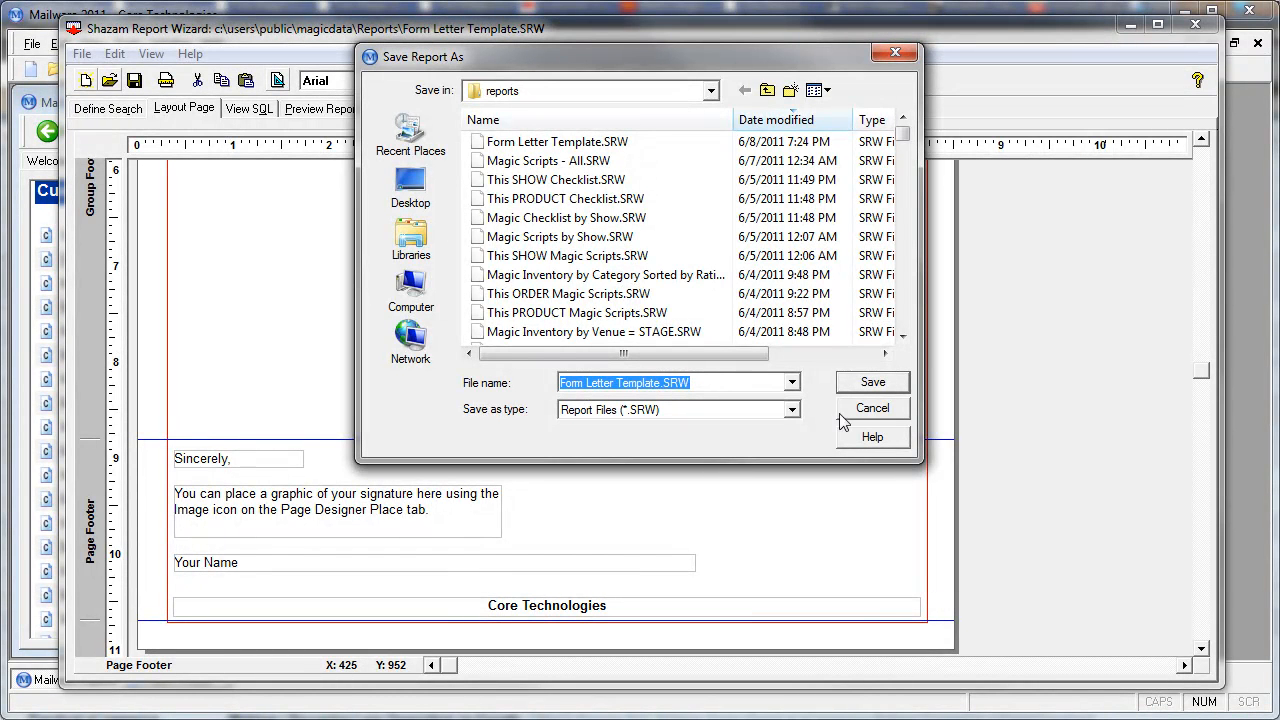
left_click(880, 412)
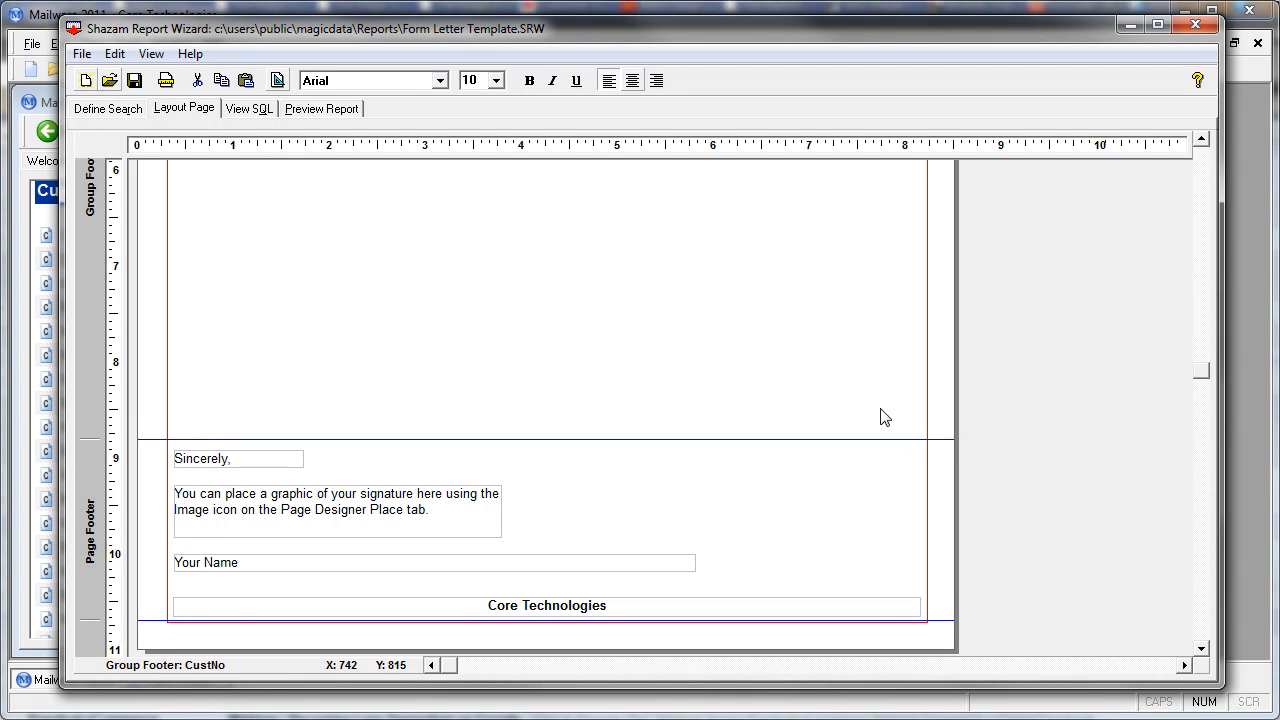
Return to the custom reports list and preview the Magic Inventory by Category report.
left_click(52, 25)
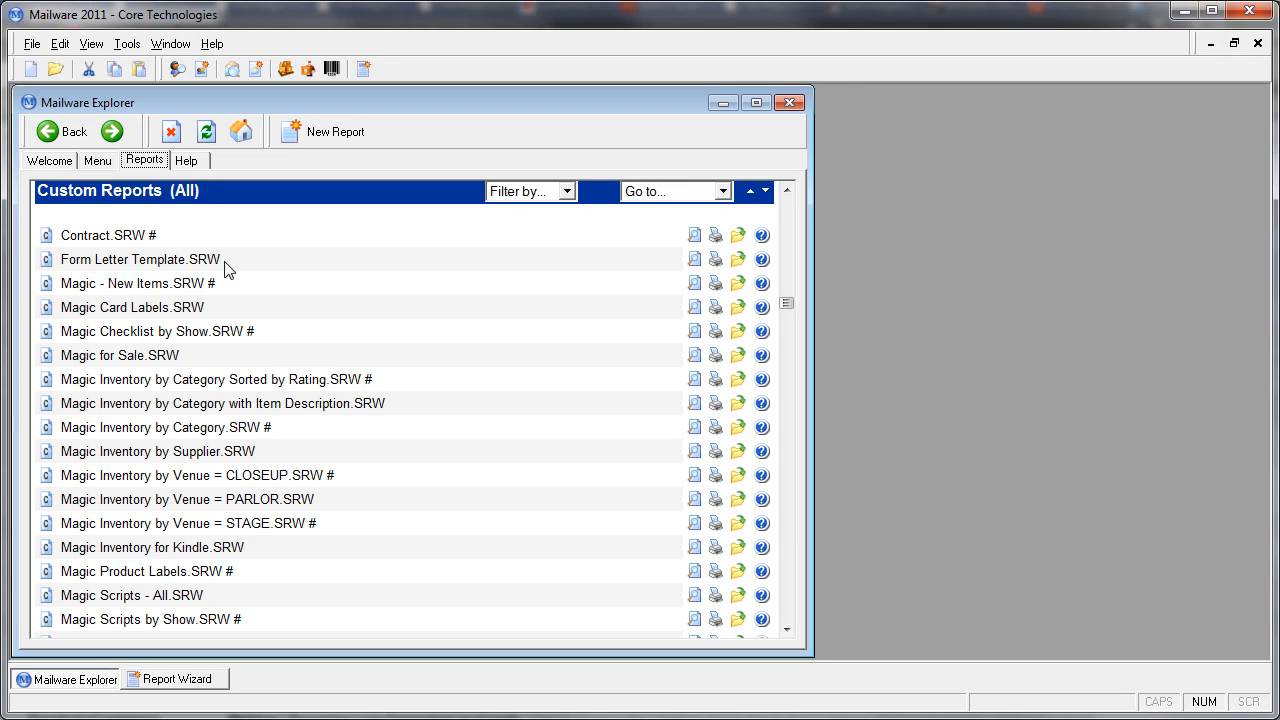
left_click(186, 434)
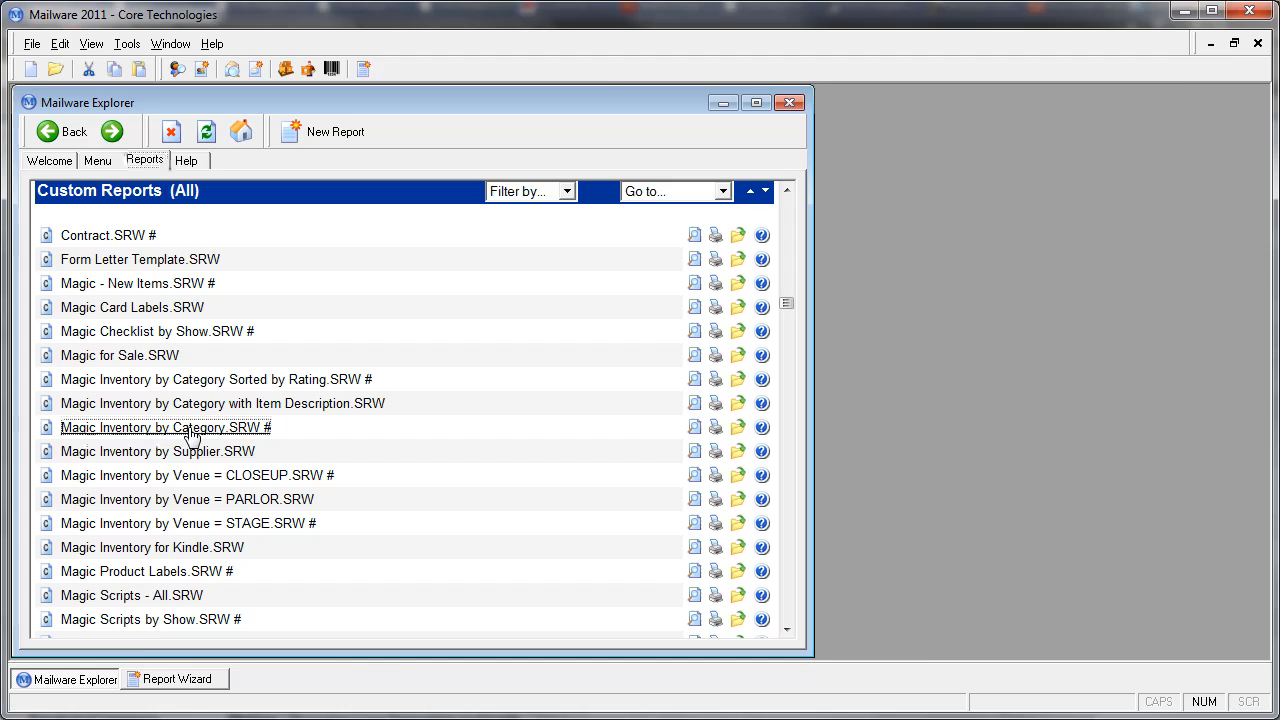
left_click(648, 395)
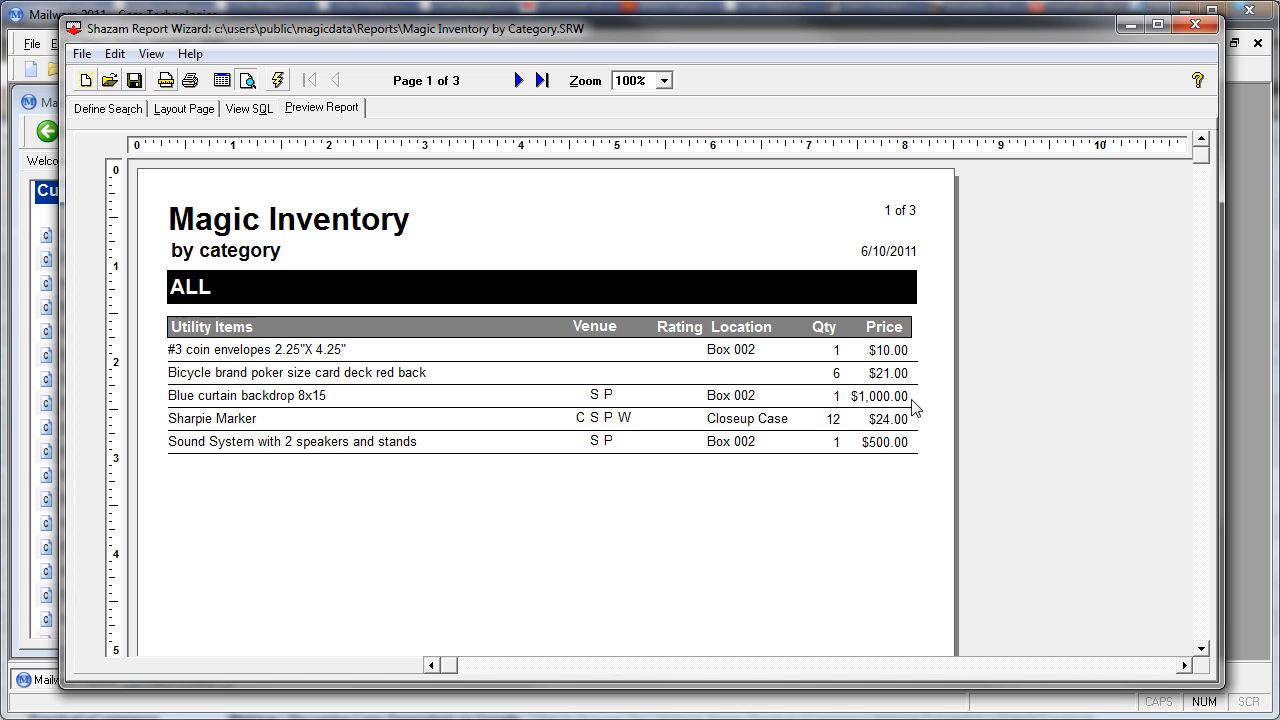
Look through all pages of the Magic Inventory by Category report and return to its first page.
left_click(519, 82)
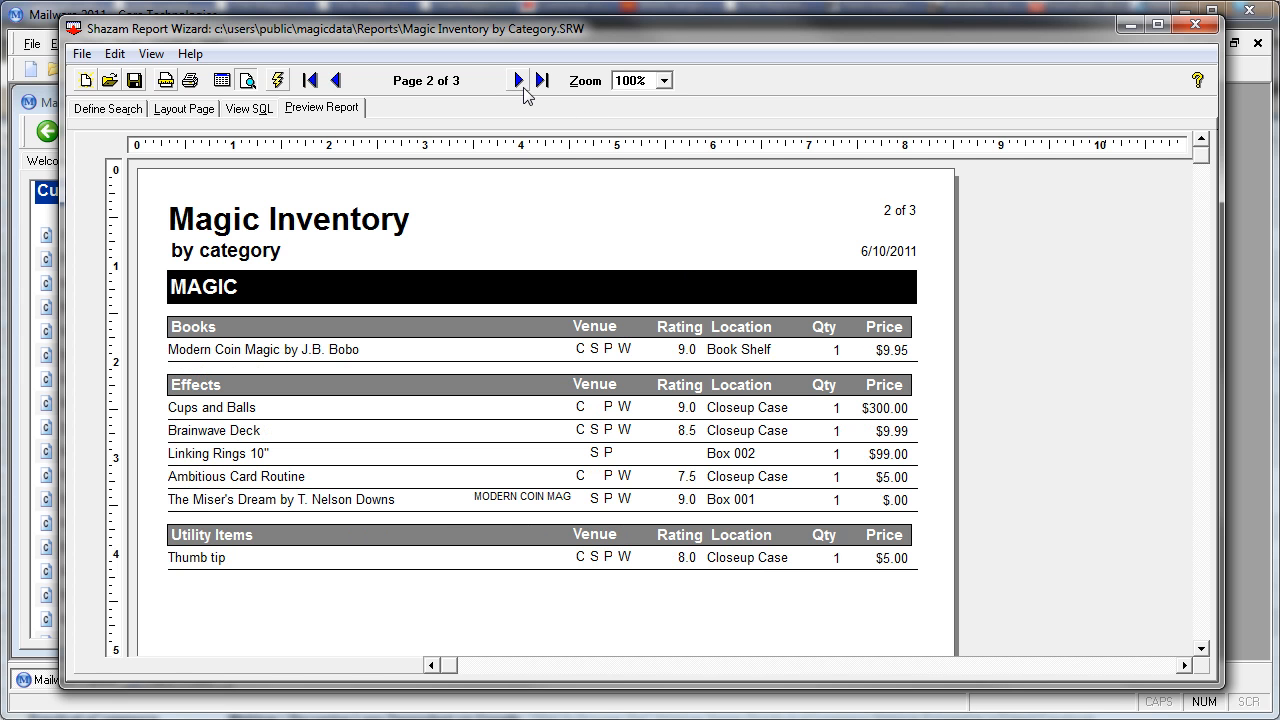
left_click(519, 84)
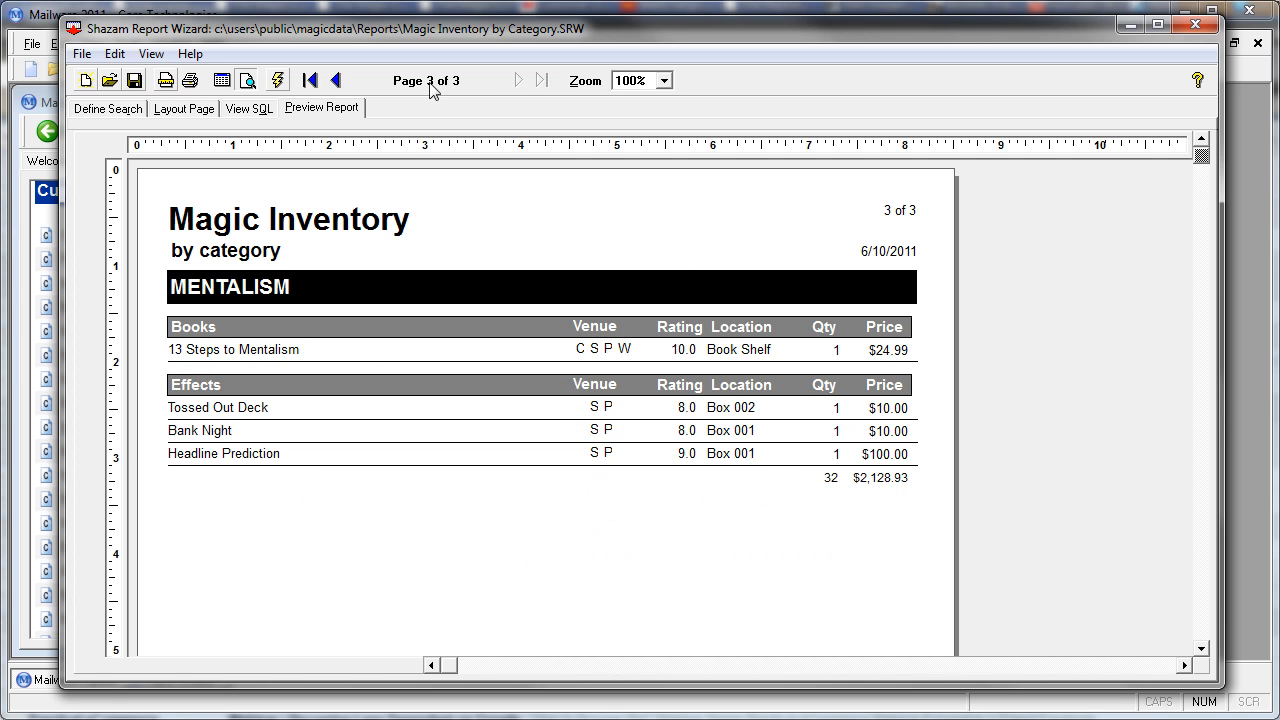
left_click(338, 81)
left_click(338, 81)
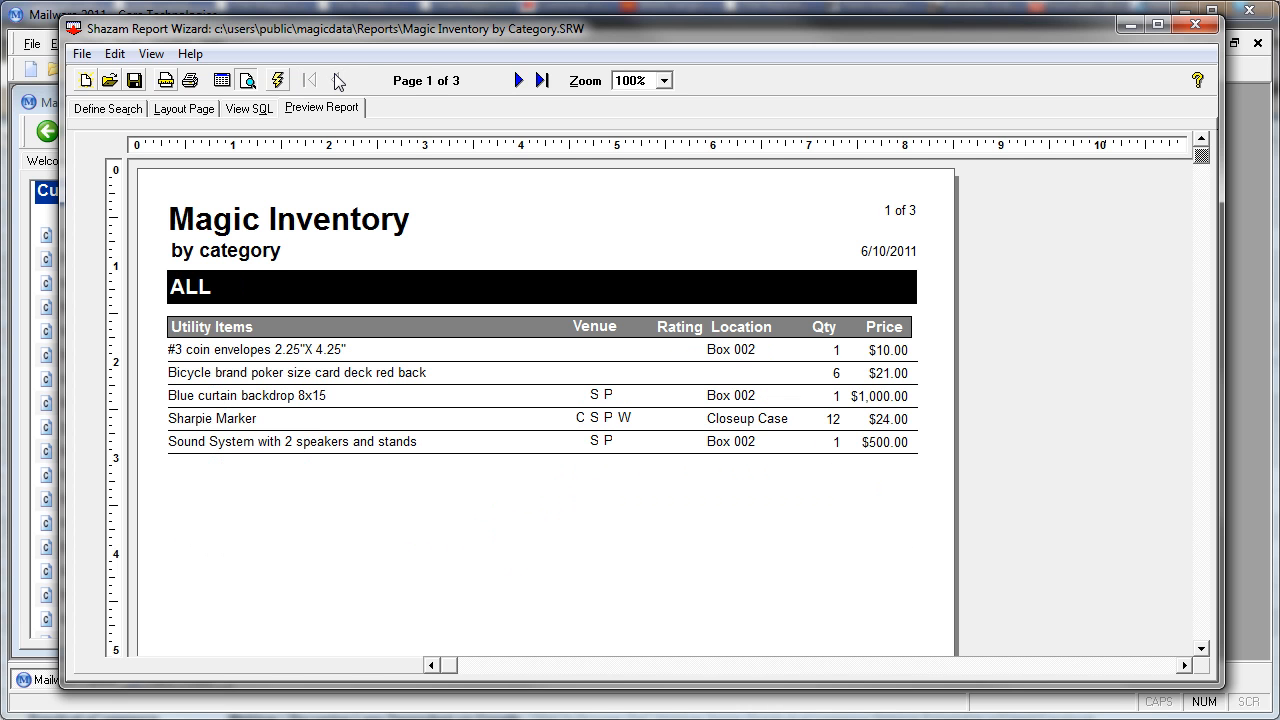
Preview the Magic for Sale report, followed by the Magic Product Labels report, from the custom reports list.
left_click(1266, 244)
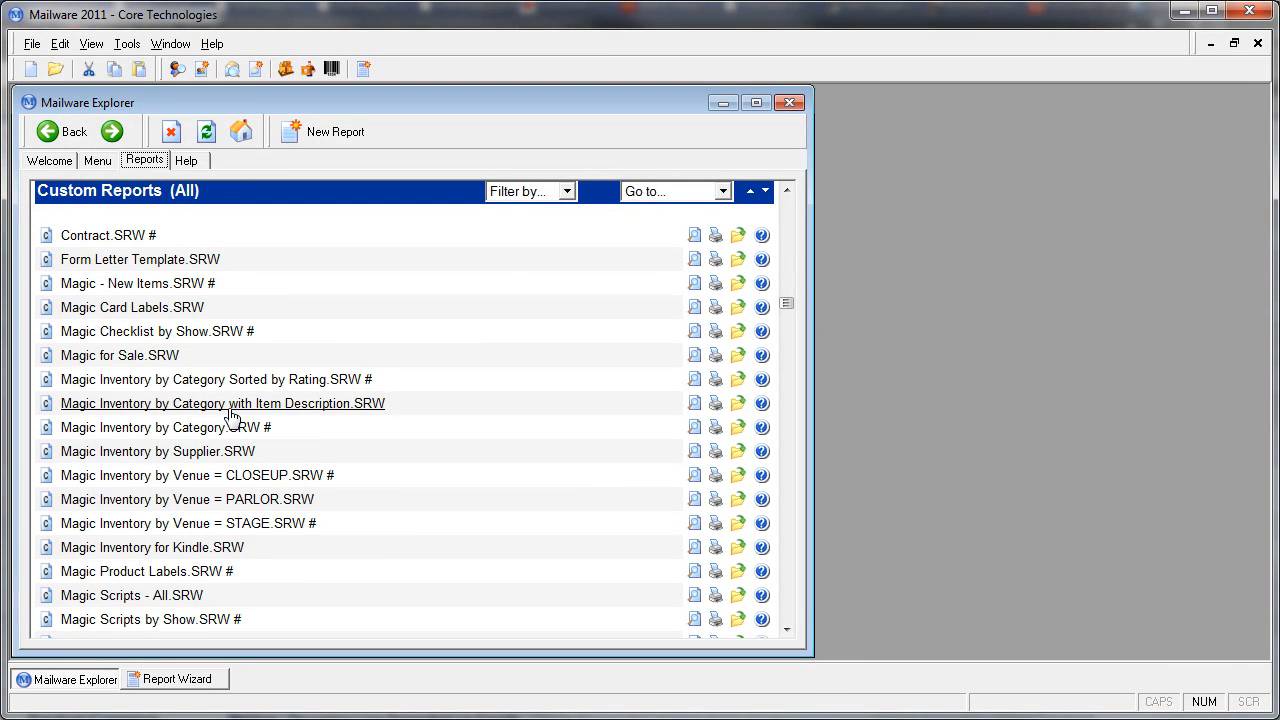
left_click(124, 355)
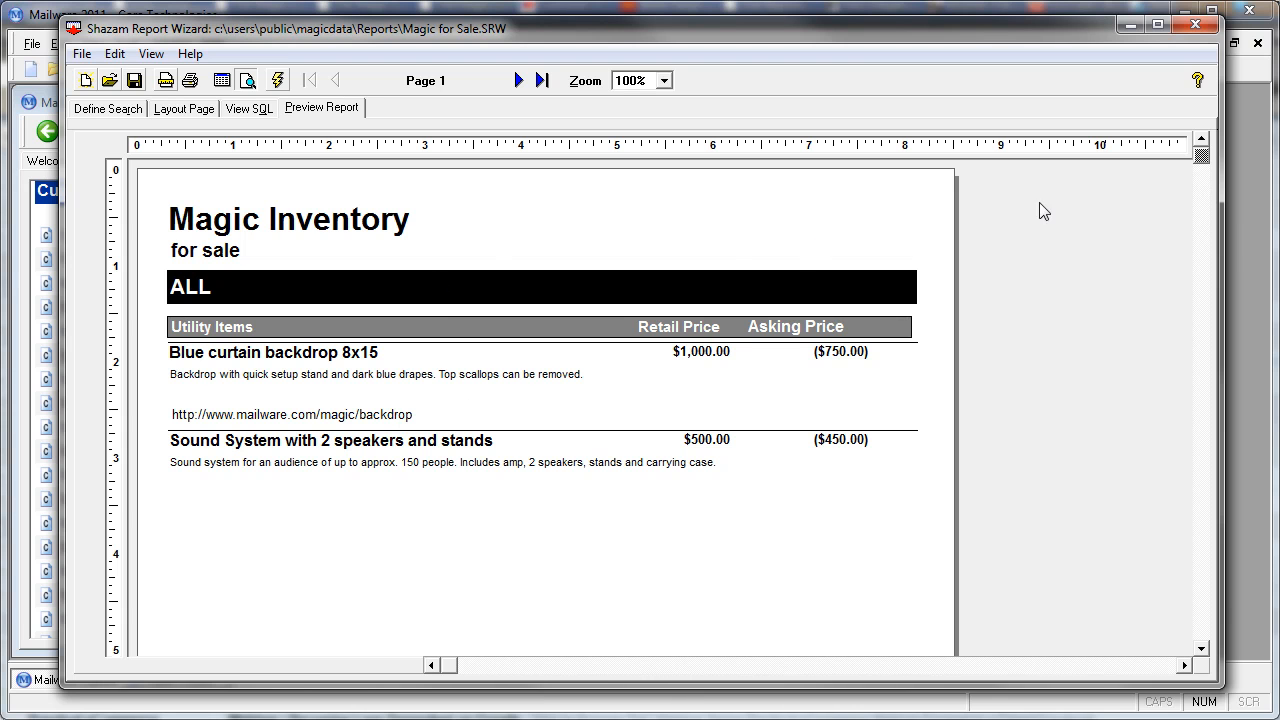
left_click(1237, 246)
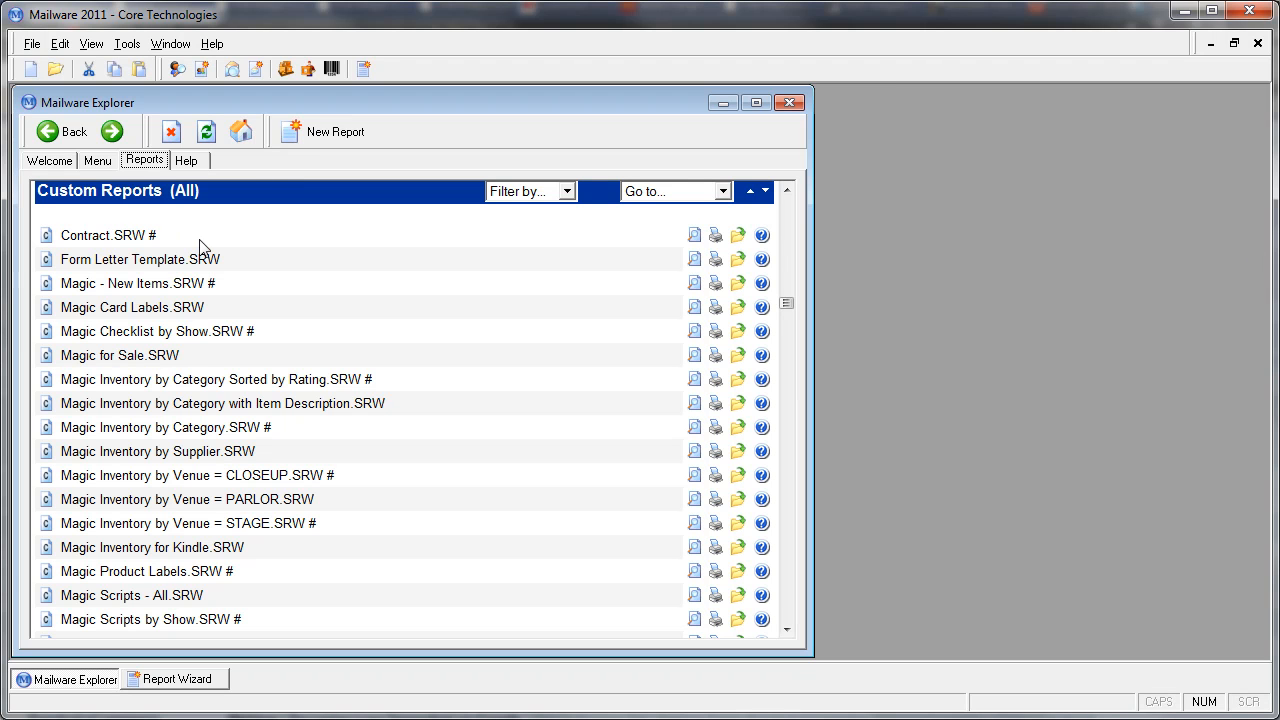
left_click(177, 571)
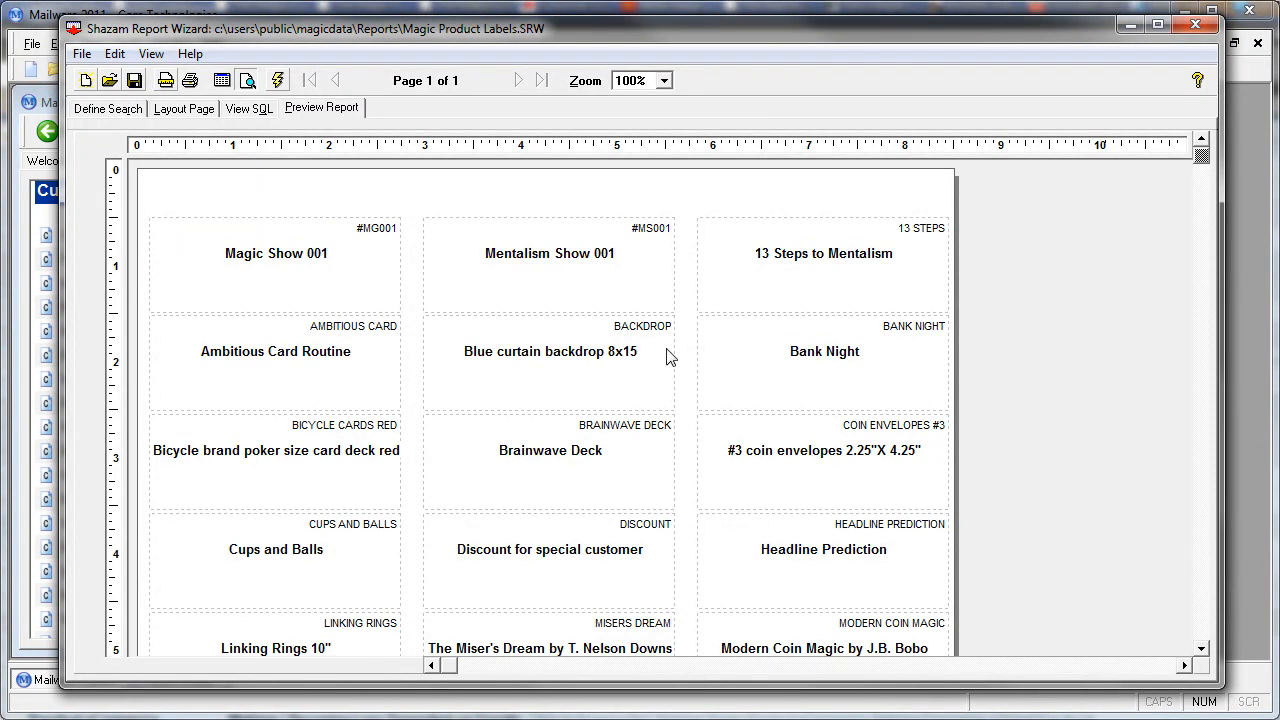
Preview the Magic Inventory by Venue = CLOSEUP report with category MAGIC and C to include only close-up items.
left_click(1240, 373)
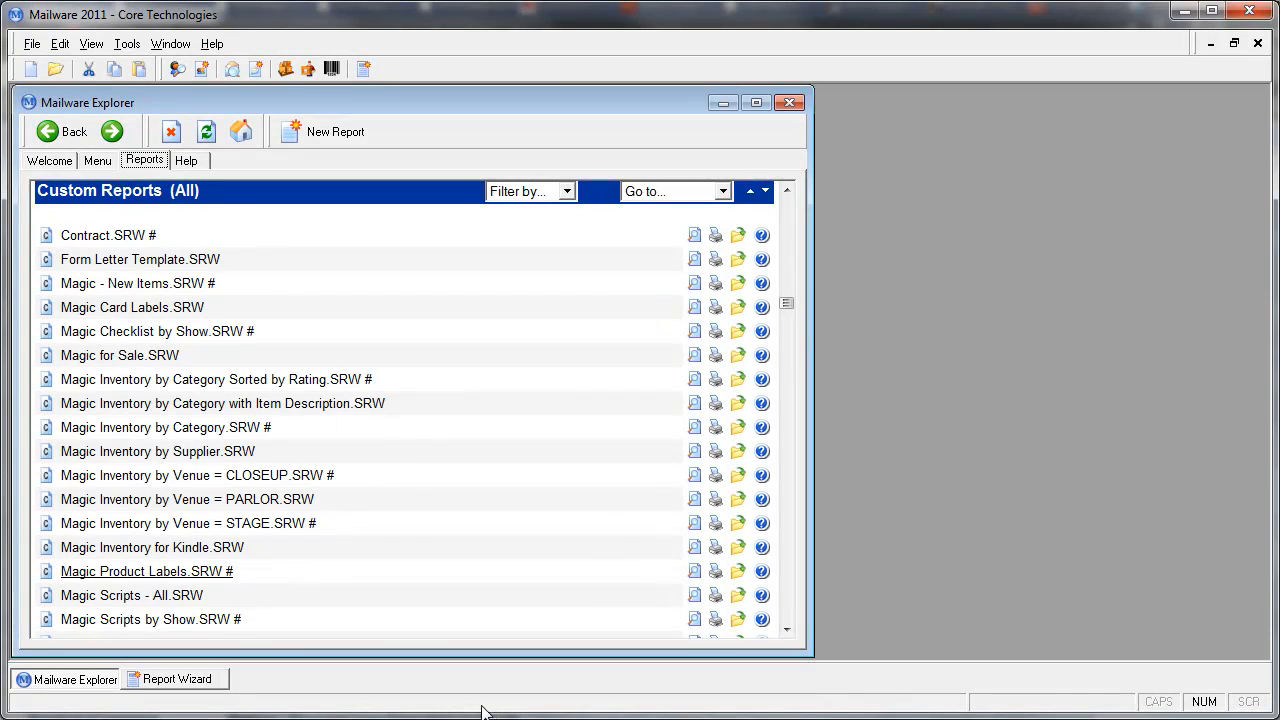
left_click(251, 481)
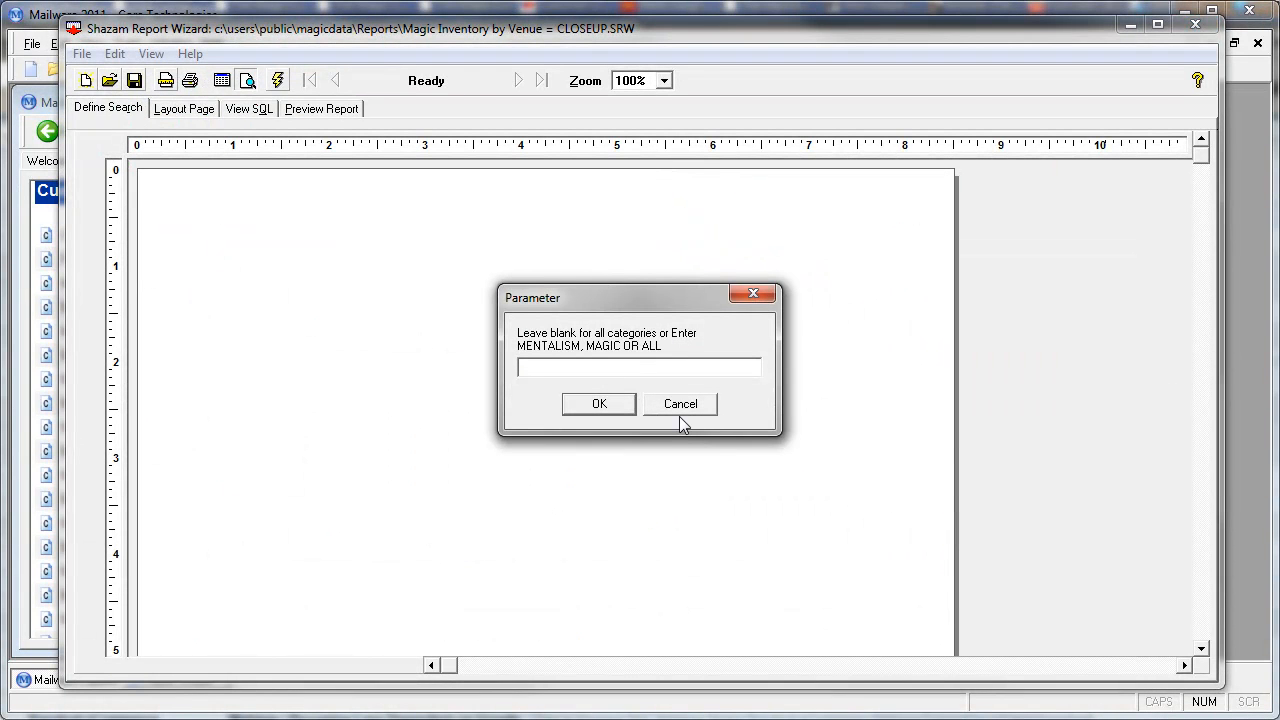
key("Caps_Lock")
type("MAGIC")
key("Return")
type("C")
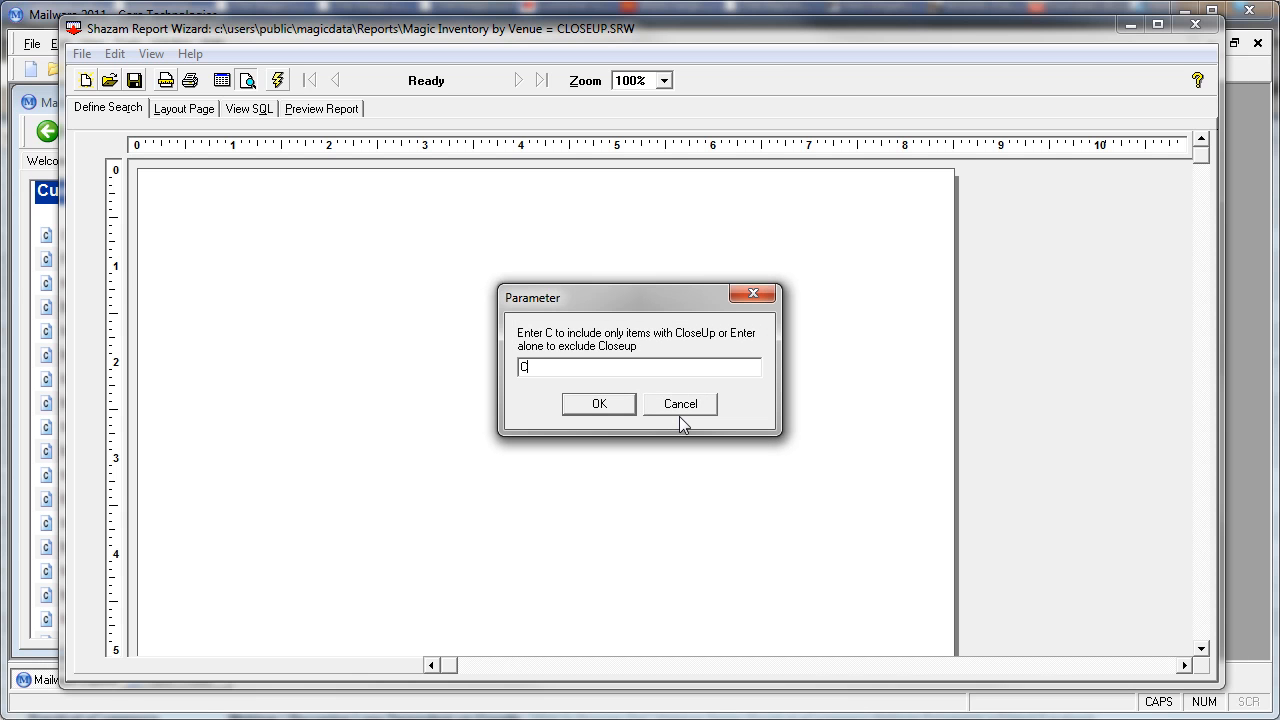
key("Return")
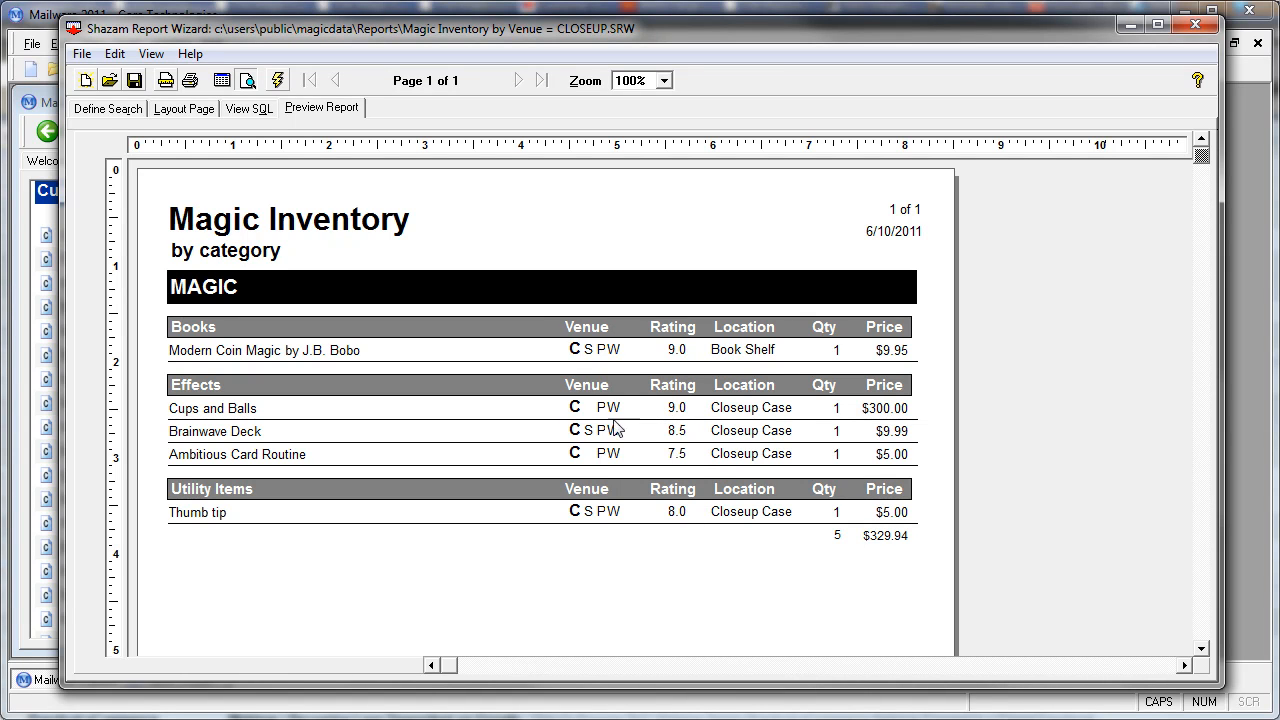
Return to the custom reports list and preview the Magic Scripts - All report.
left_click(1232, 444)
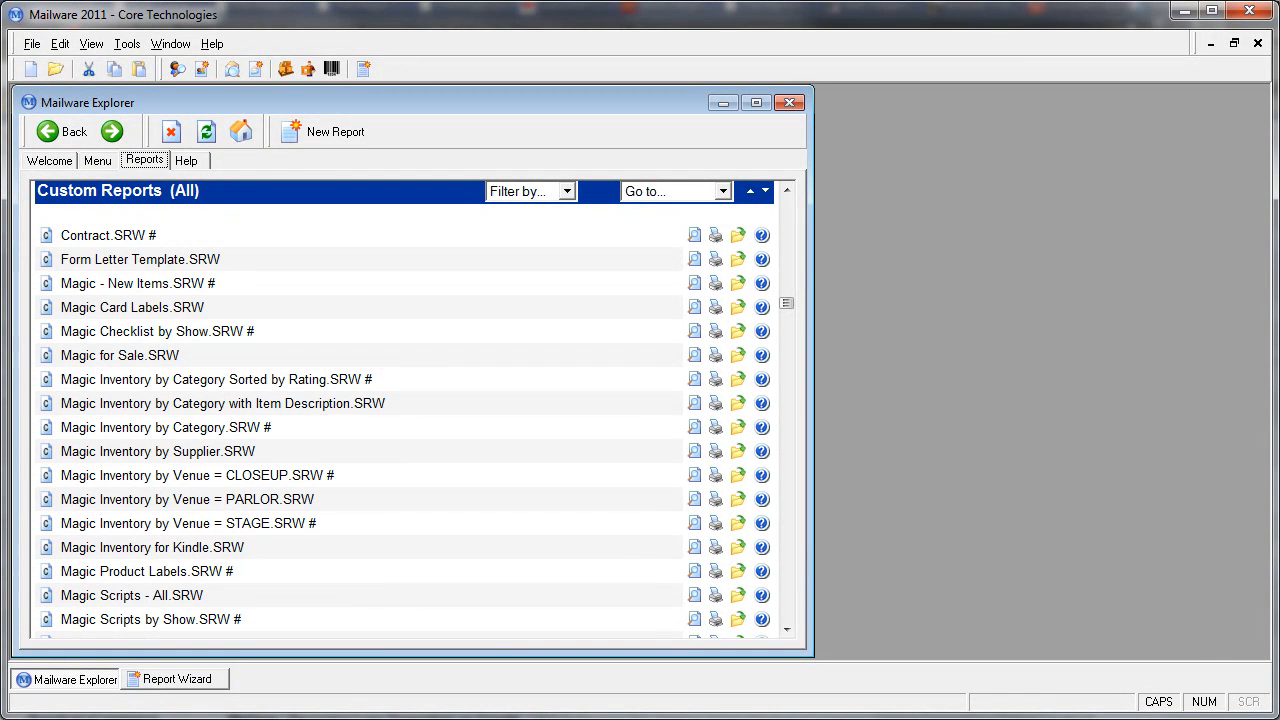
left_click(787, 630)
left_click(787, 630)
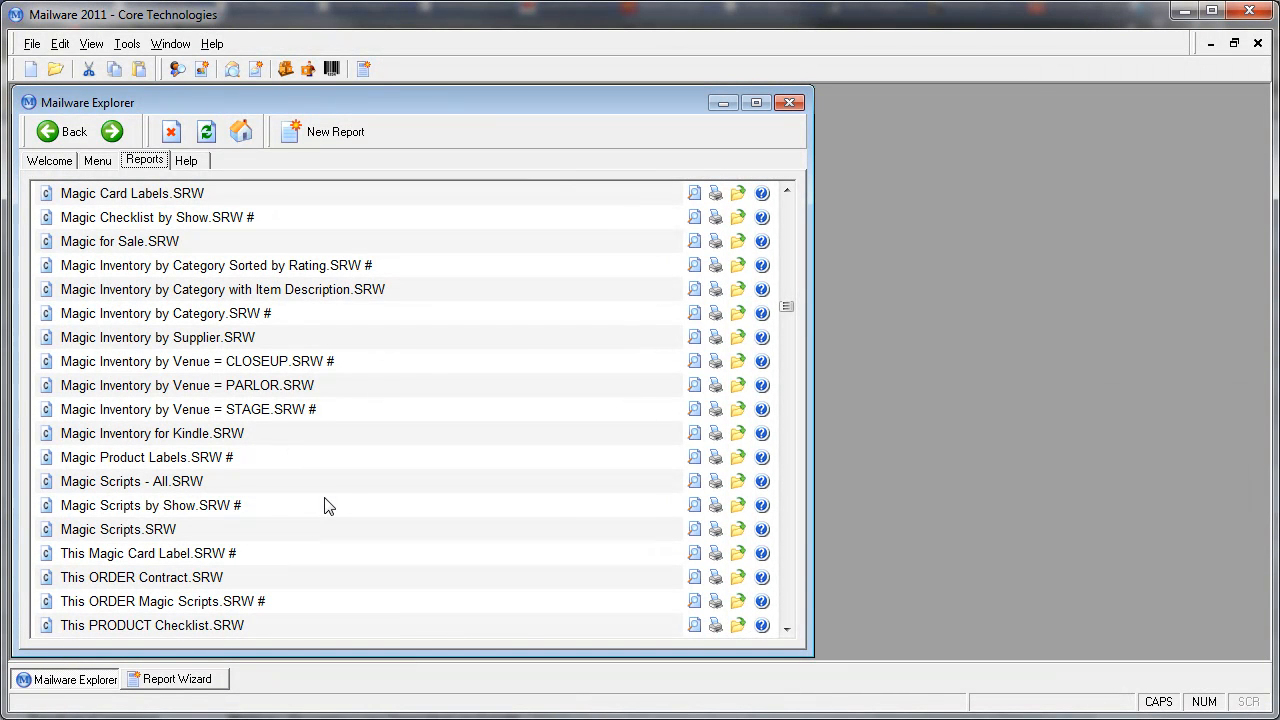
left_click(155, 484)
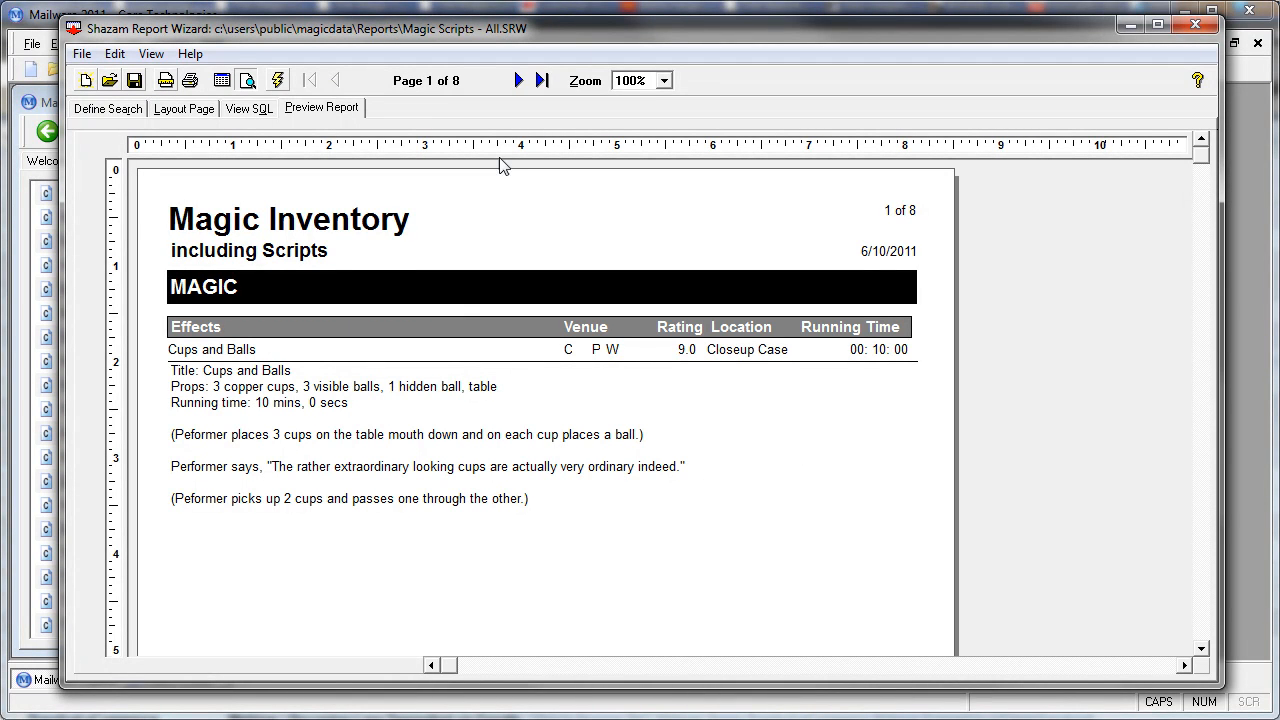
Page forward through the Magic Scripts - All report to page 5, and go back three pages.
left_click(519, 81)
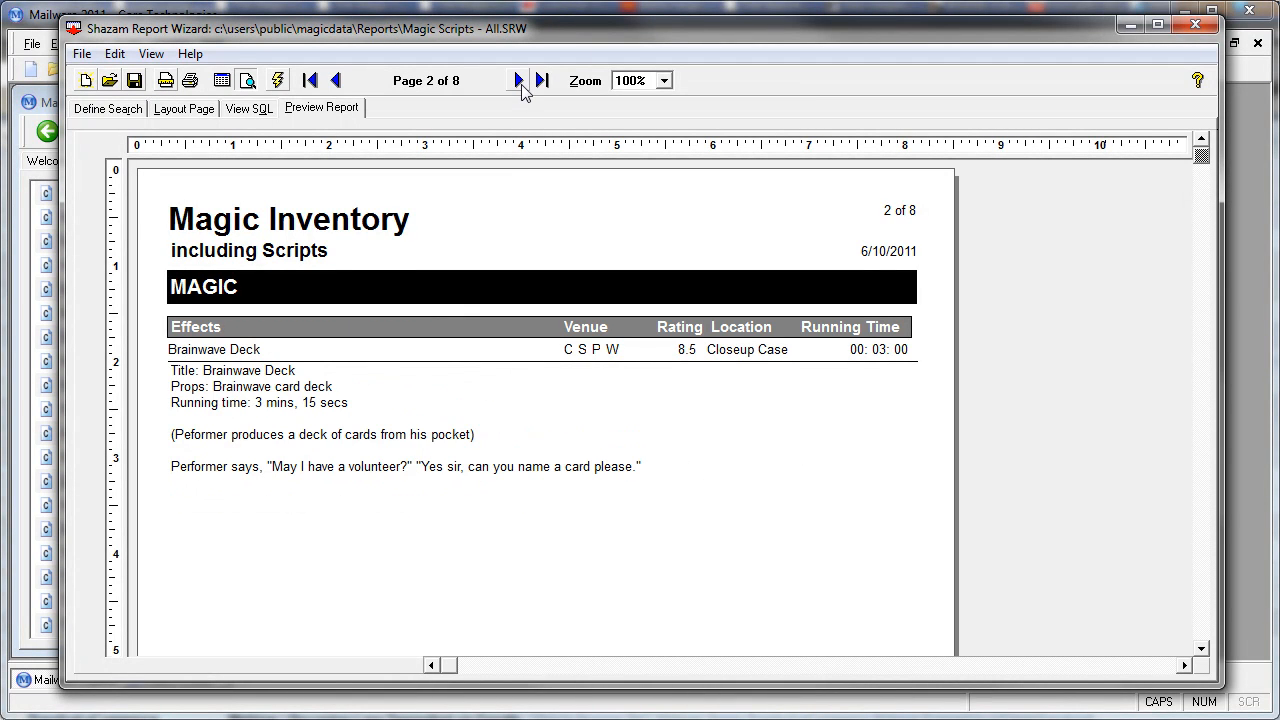
left_click(519, 81)
left_click(519, 81)
left_click(519, 81)
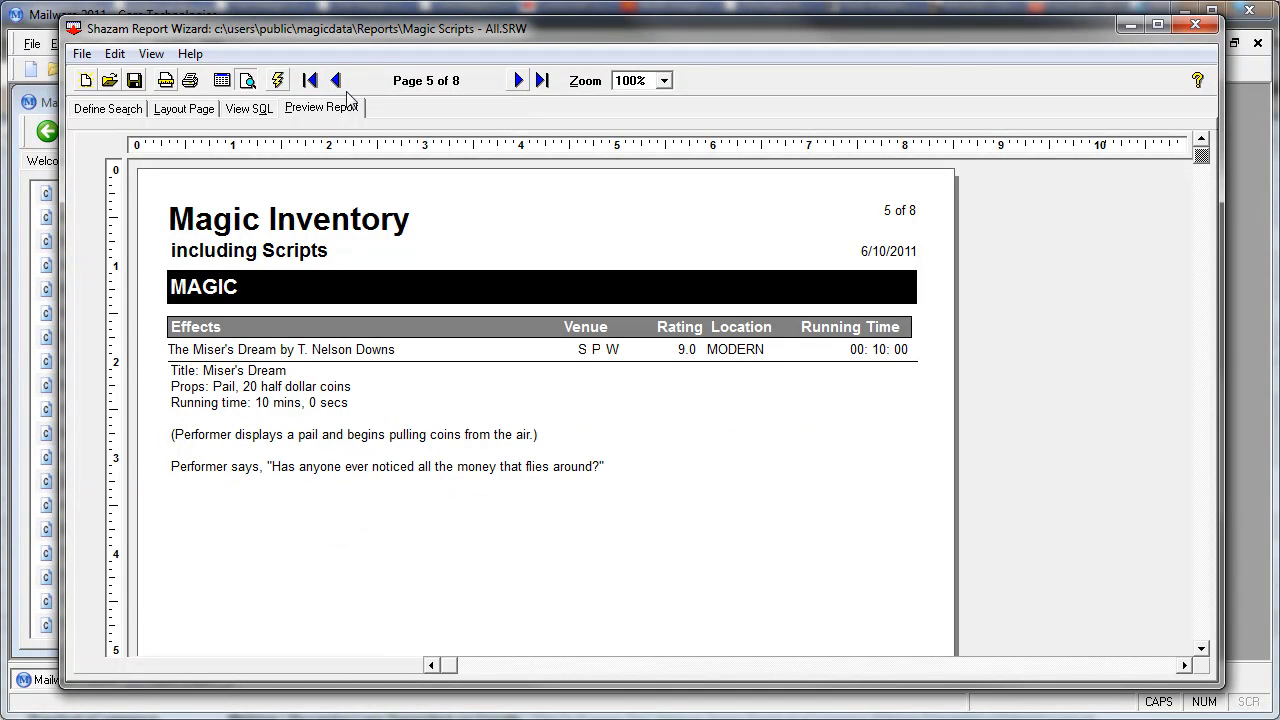
left_click(336, 81)
left_click(336, 81)
left_click(336, 81)
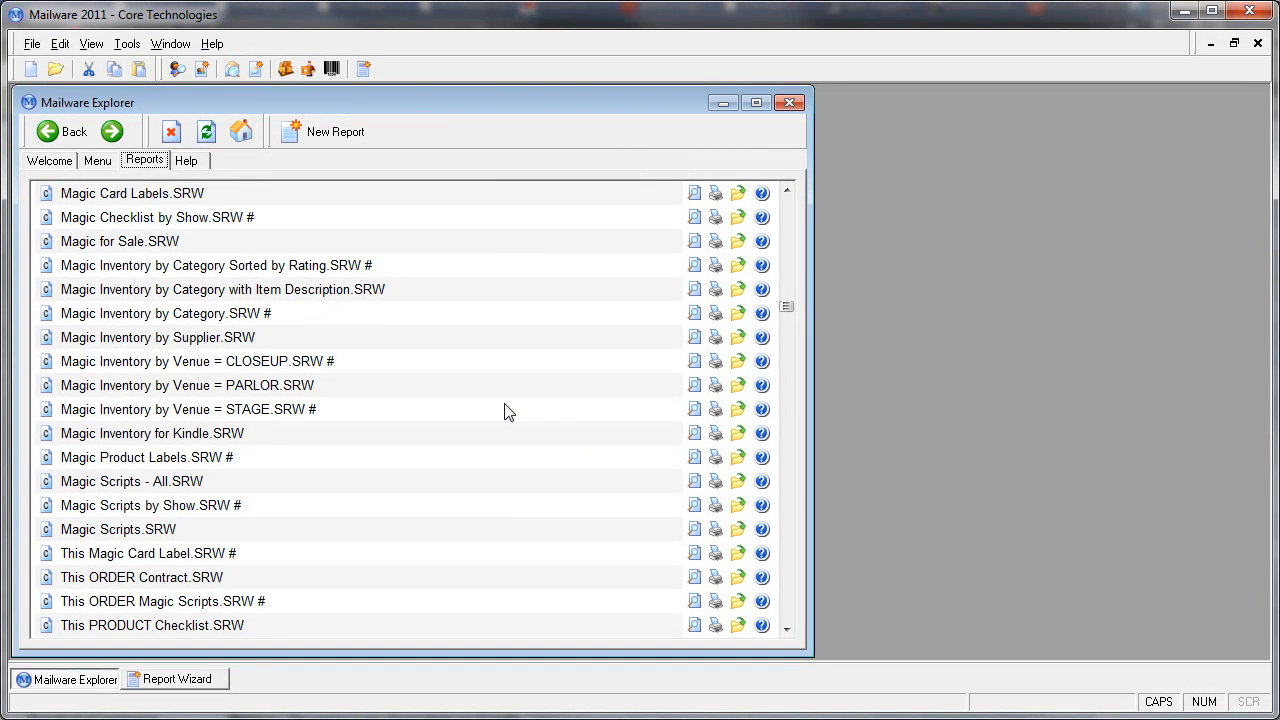
Preview the This Magic Card Label report from the custom reports list.
left_click(789, 630)
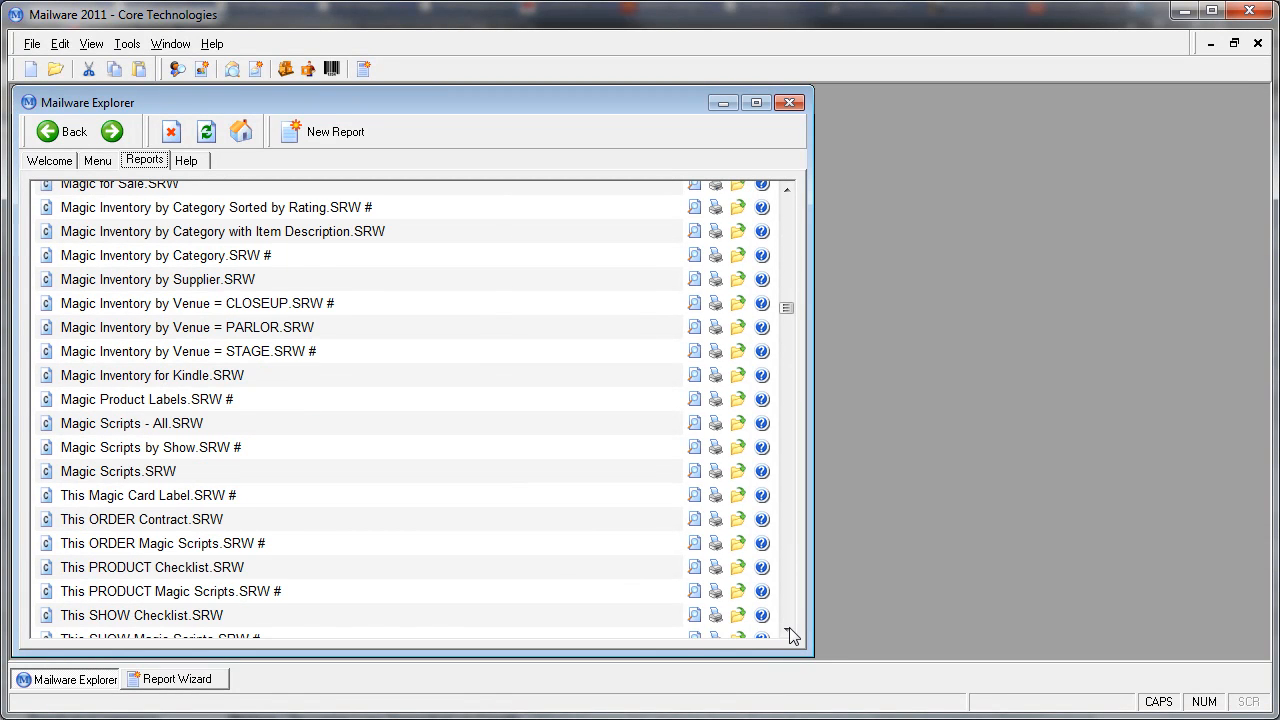
left_click(789, 632)
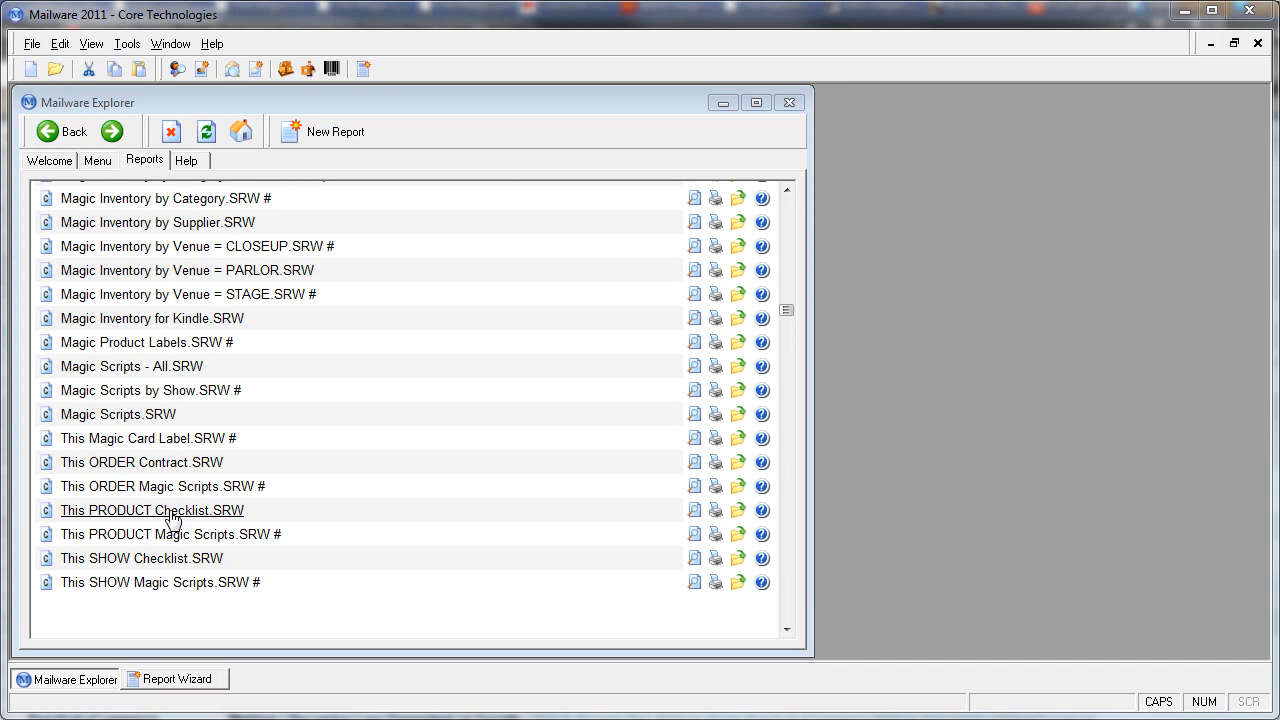
left_click(152, 440)
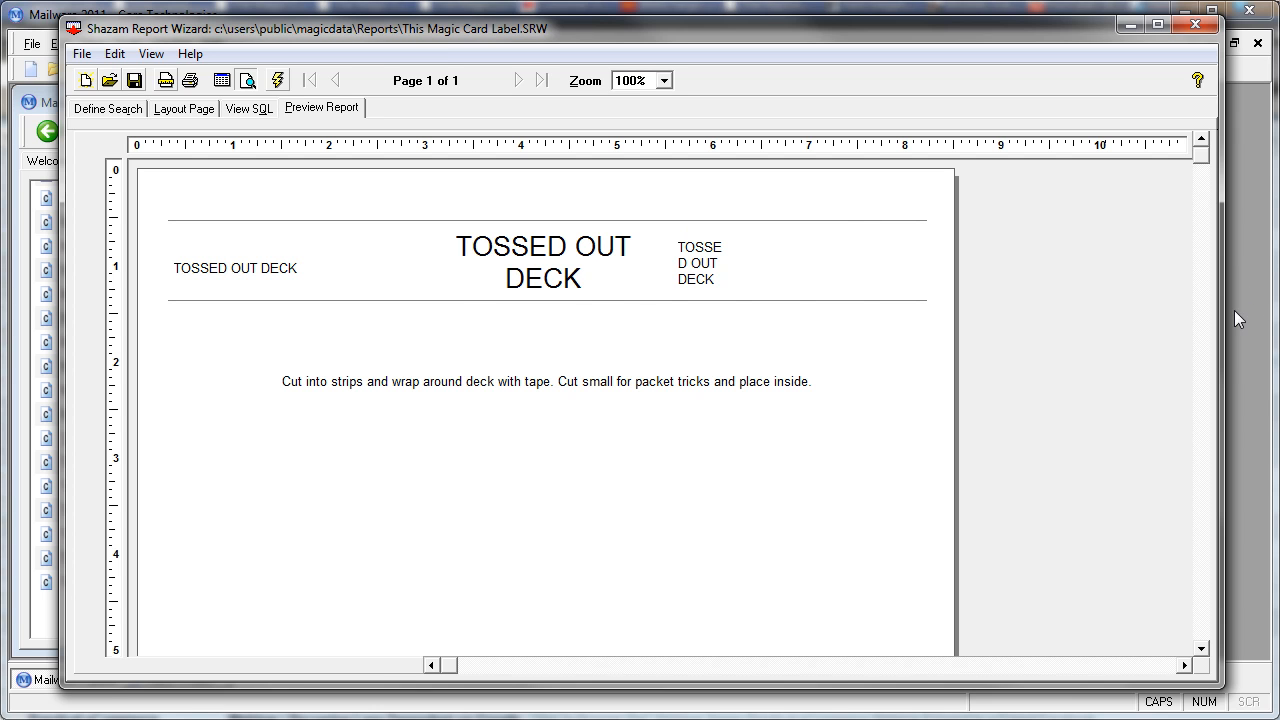
Return to the start of the Report Center, open its help page and expand the help window.
left_click(1238, 247)
left_click_drag(789, 315, 797, 203)
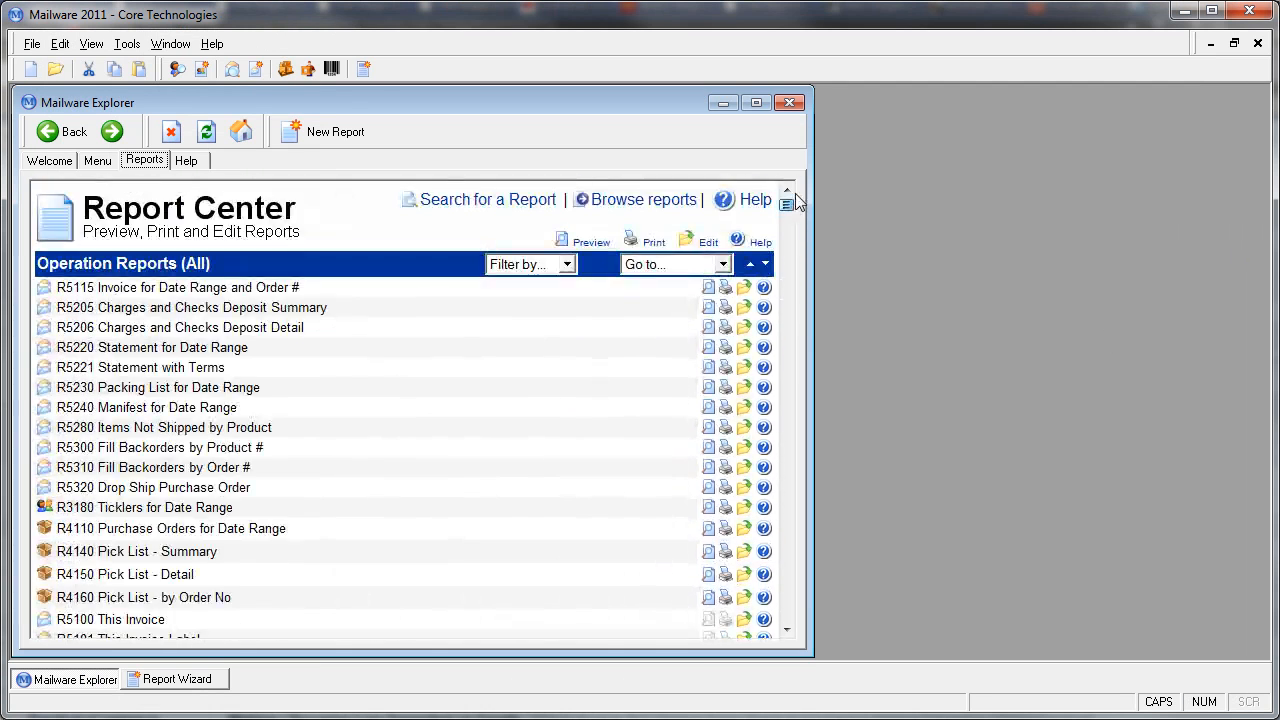
left_click(755, 201)
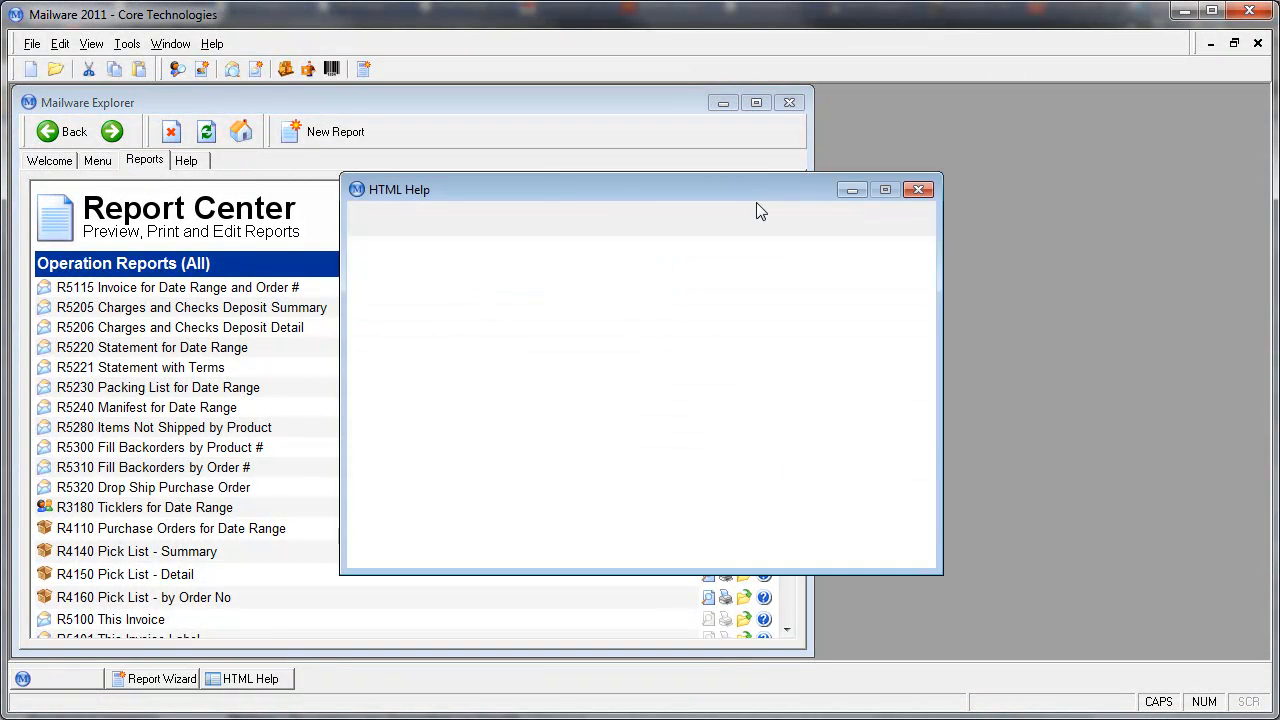
left_click(915, 217)
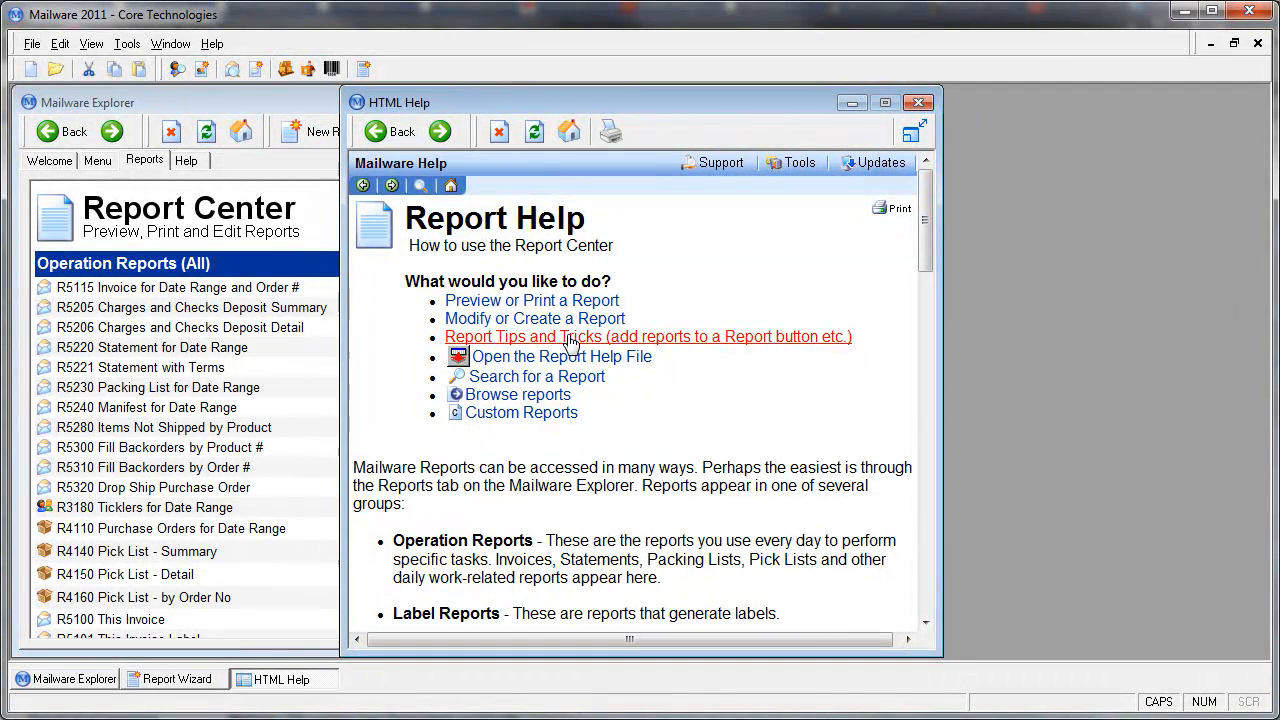
Jump to the Custom Reports section of the Report Center, look over its list, and bring the Report Help window back to the front.
left_click(314, 102)
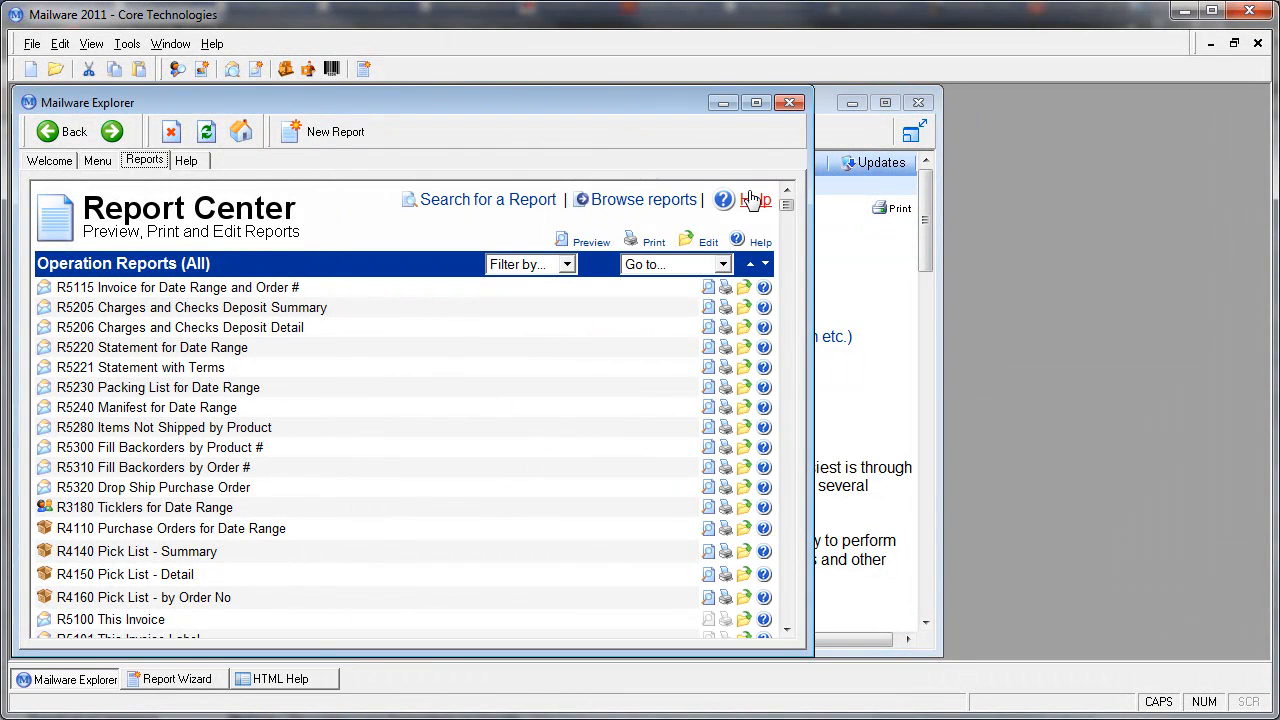
left_click(722, 264)
left_click(686, 302)
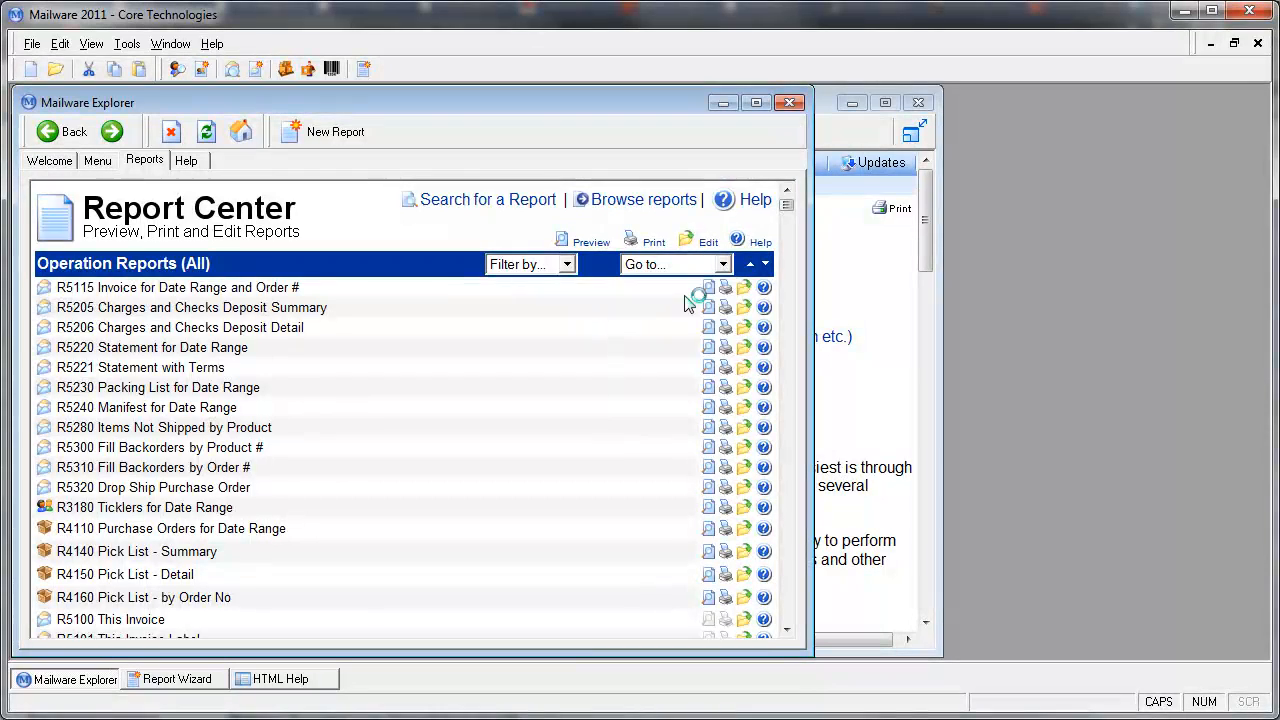
scroll(422, 345, "down", 5)
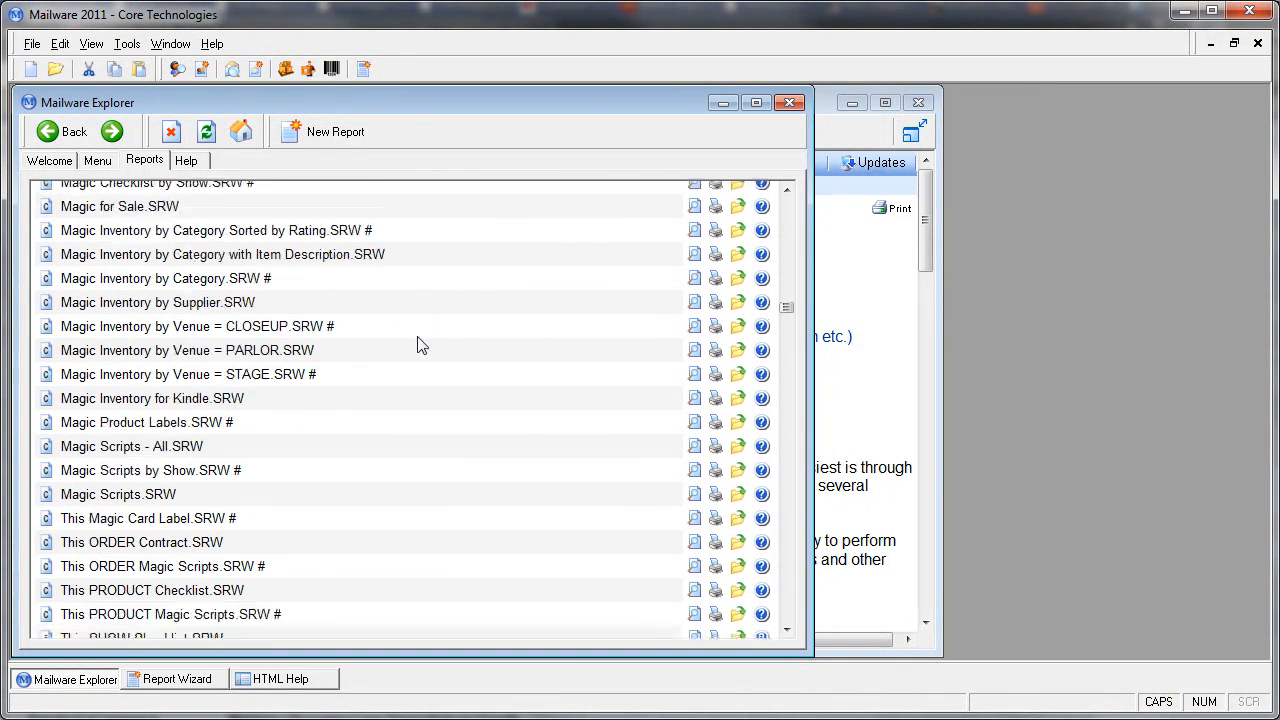
scroll(426, 342, "up", 6)
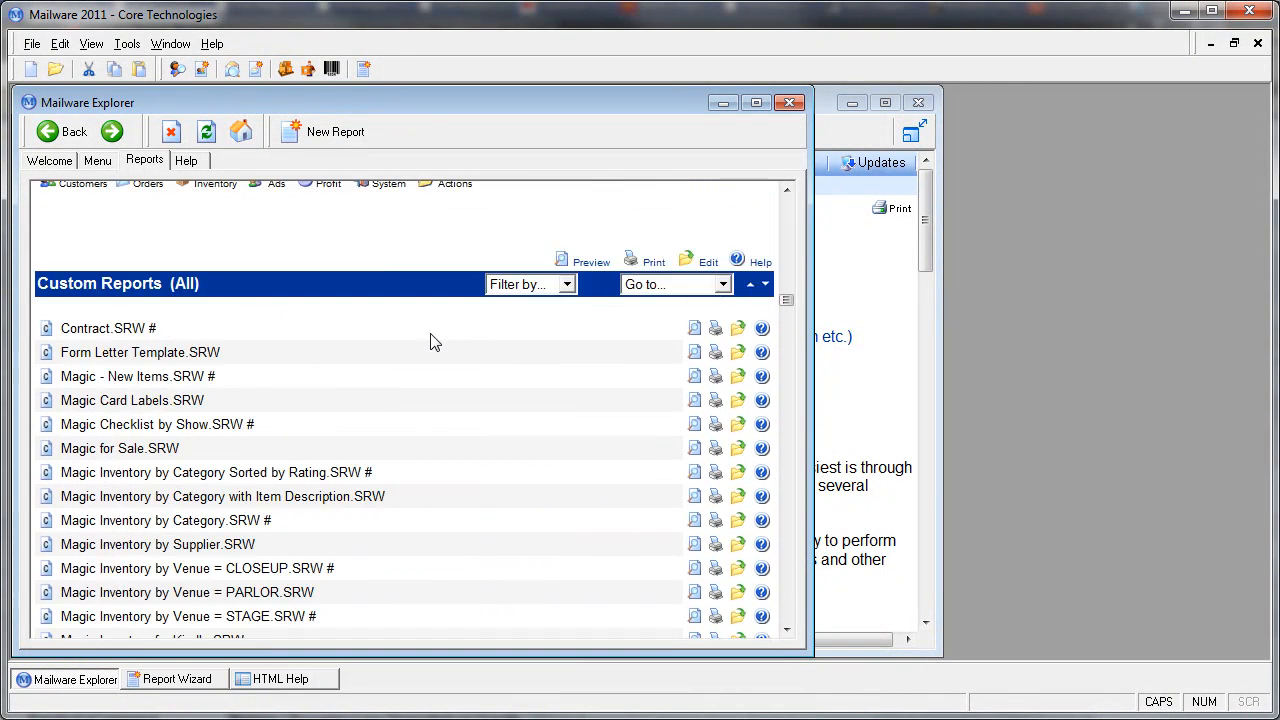
left_click(857, 138)
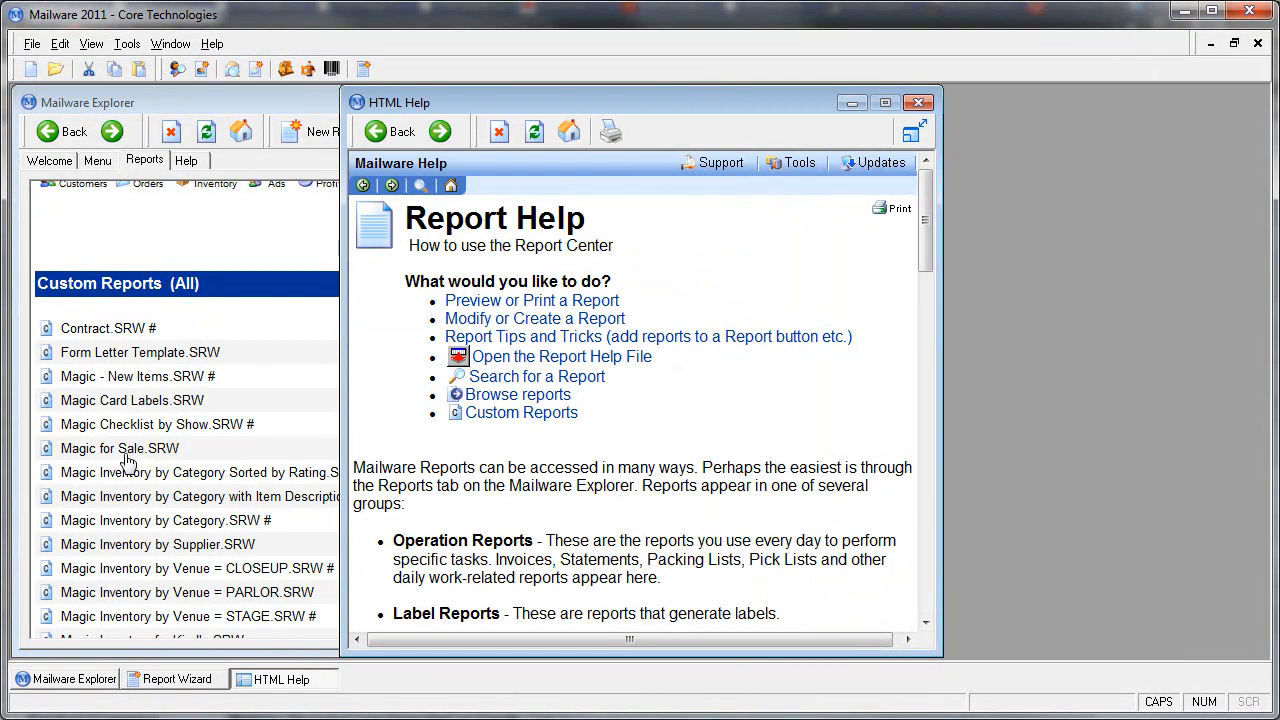
Open the inventory product records from the main menu and check which report shortcuts are offered there, without running one.
left_click(97, 160)
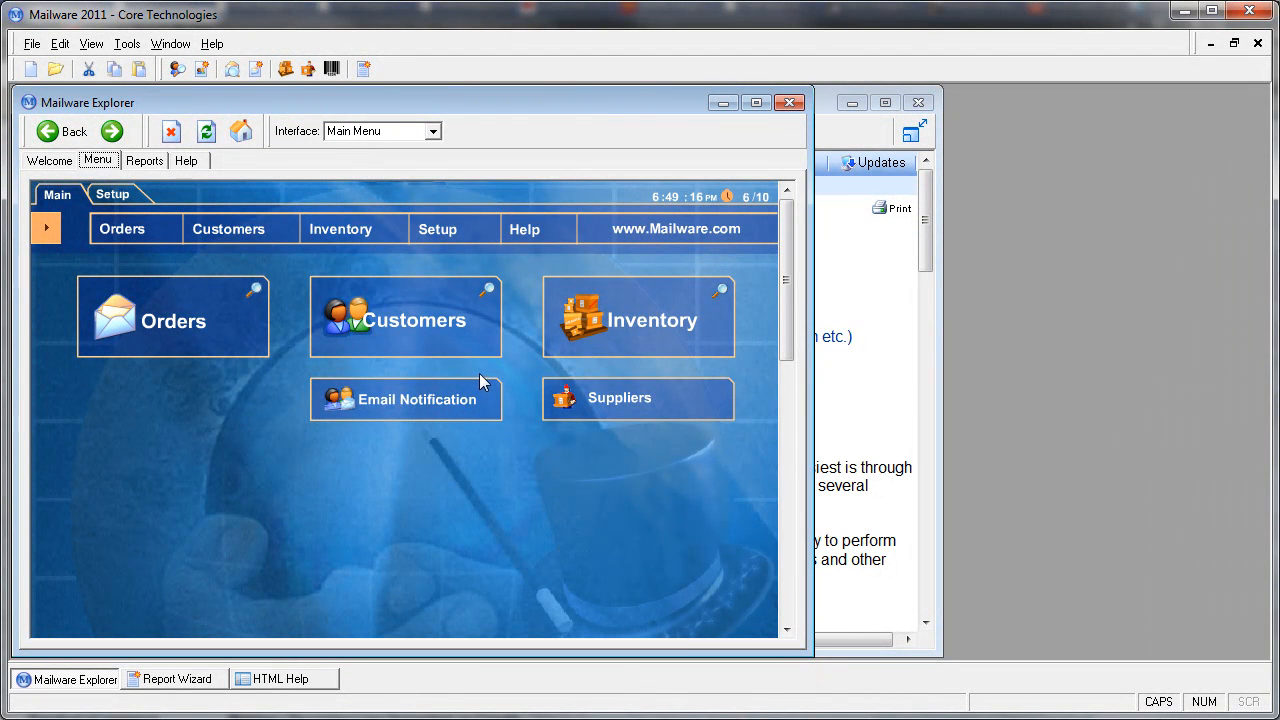
left_click(624, 330)
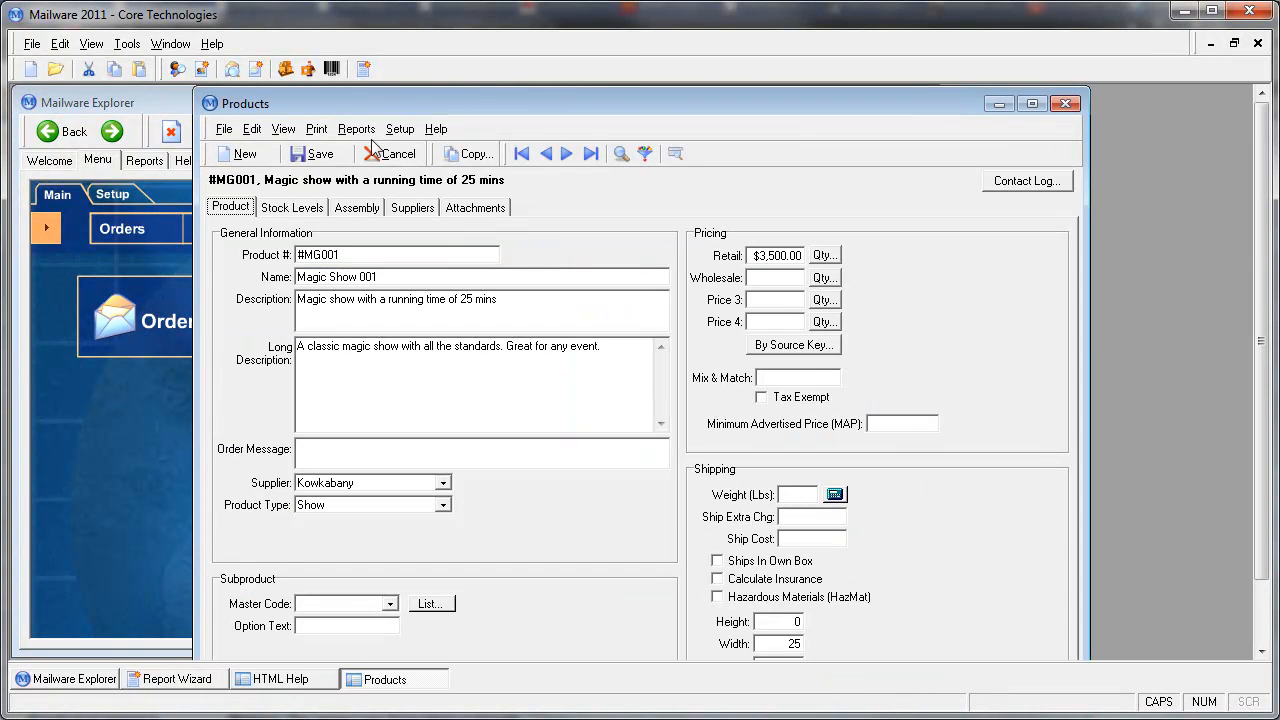
left_click(357, 129)
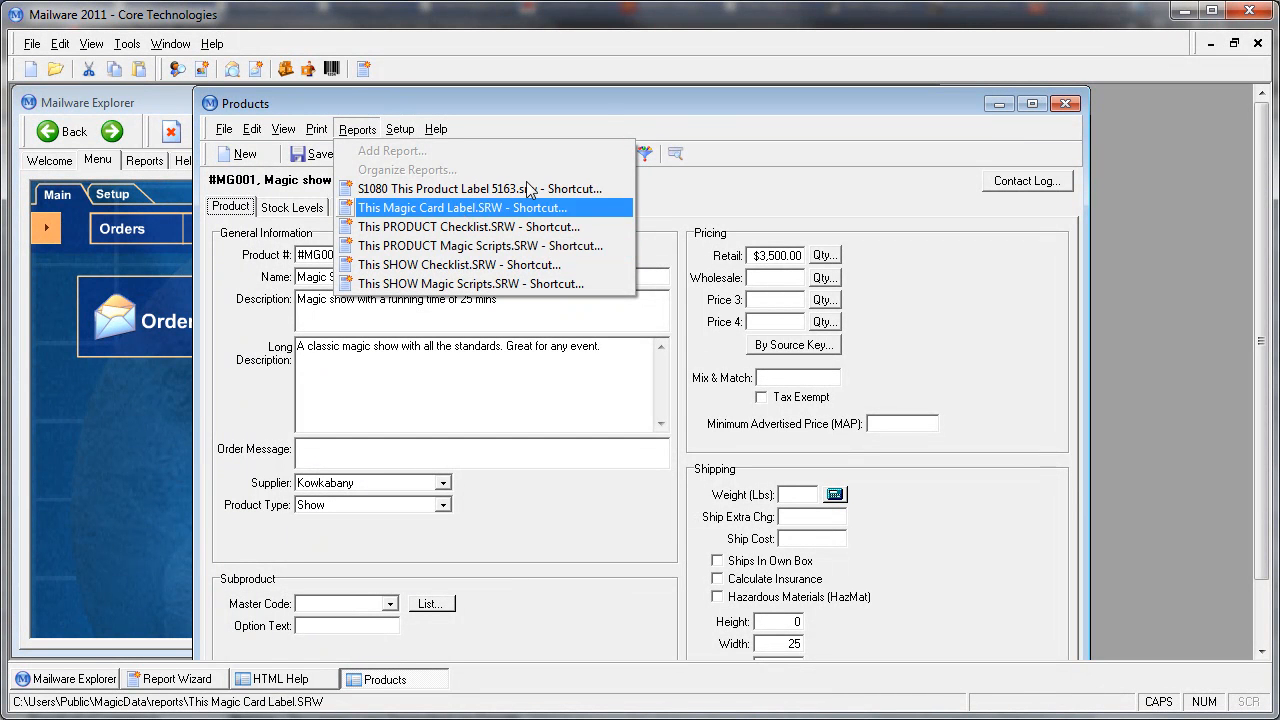
left_click(603, 106)
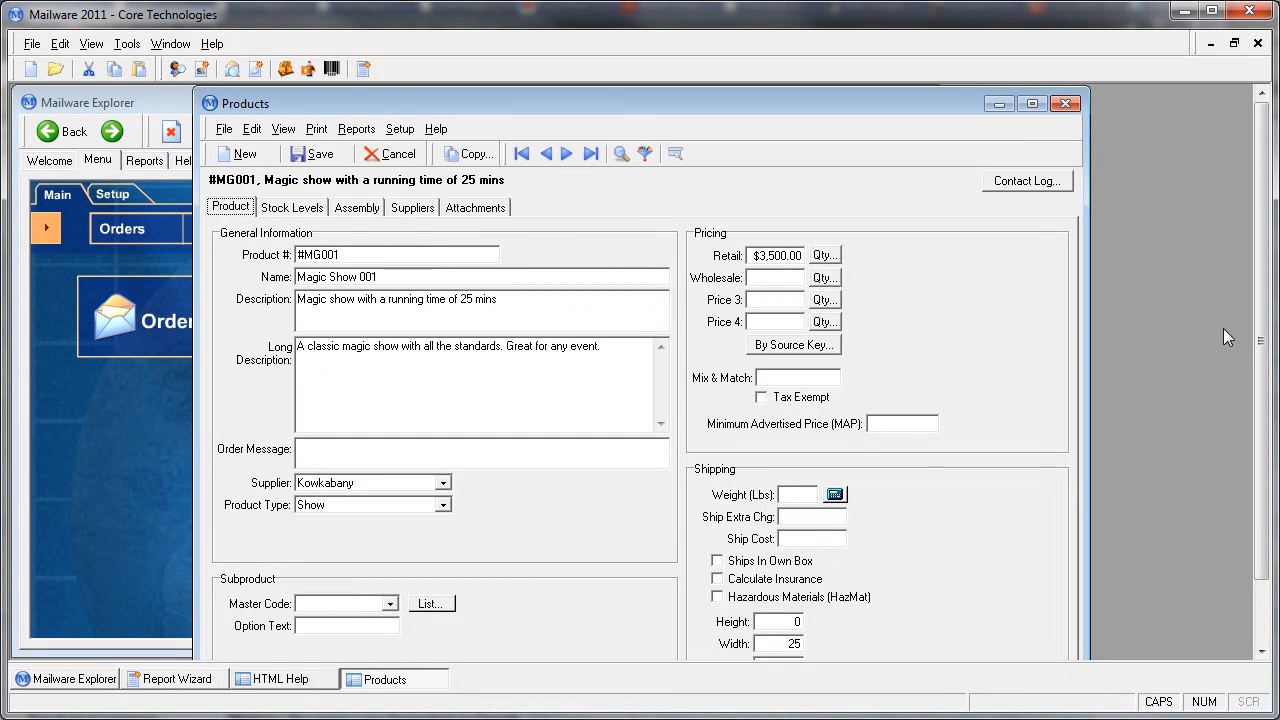